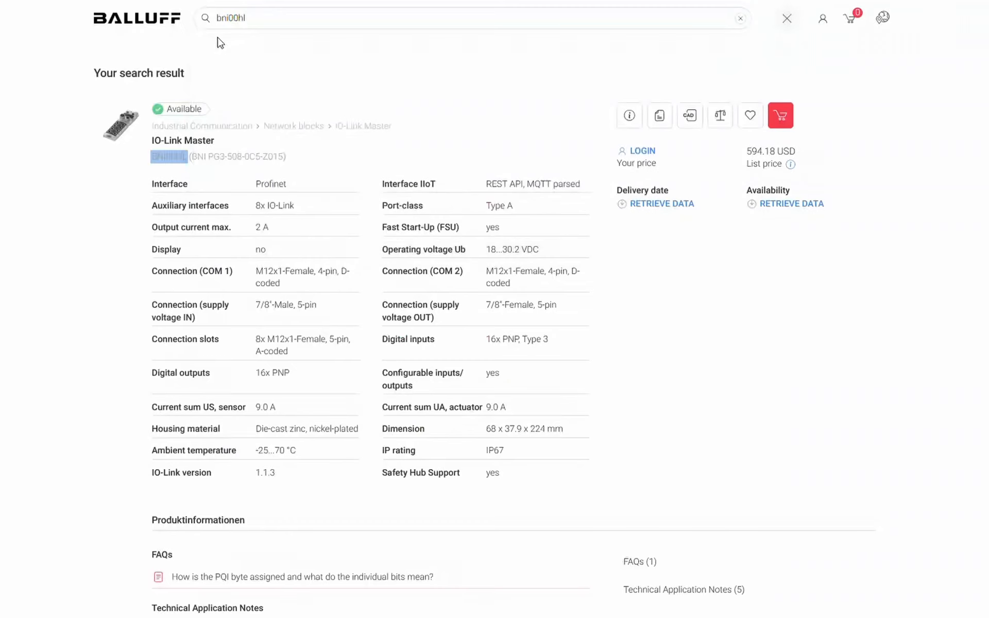
- Open the BNI00HL IO-Link master's product page and go to its Downloads section
{"action": "left_click", "coordinate": [202, 157]}
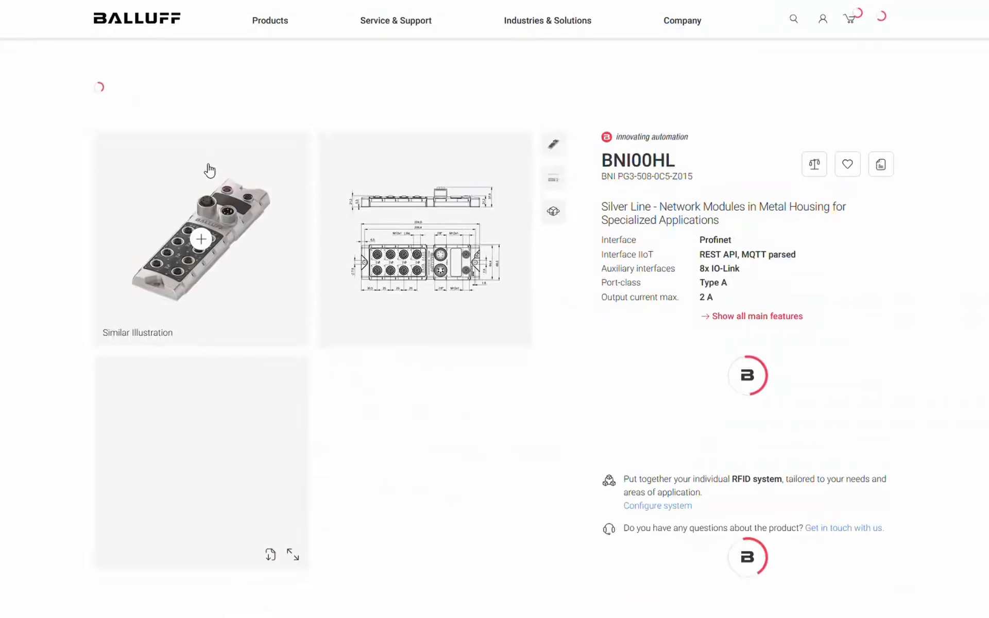
{"action": "scroll", "coordinate": [624, 303], "scroll_direction": "down", "scroll_amount": 10}
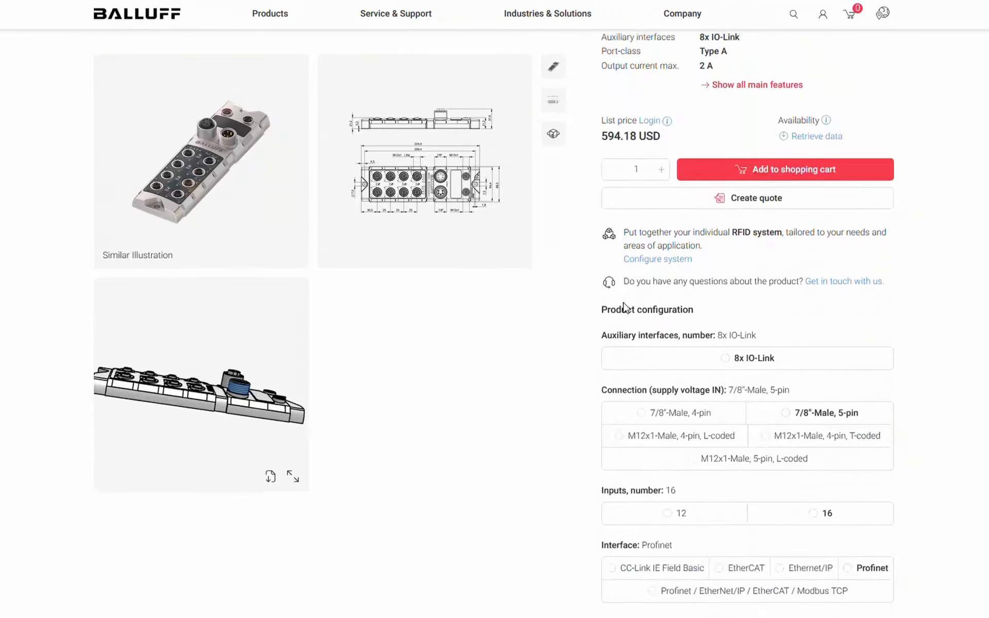
{"action": "scroll", "coordinate": [625, 305], "scroll_direction": "down", "scroll_amount": 1}
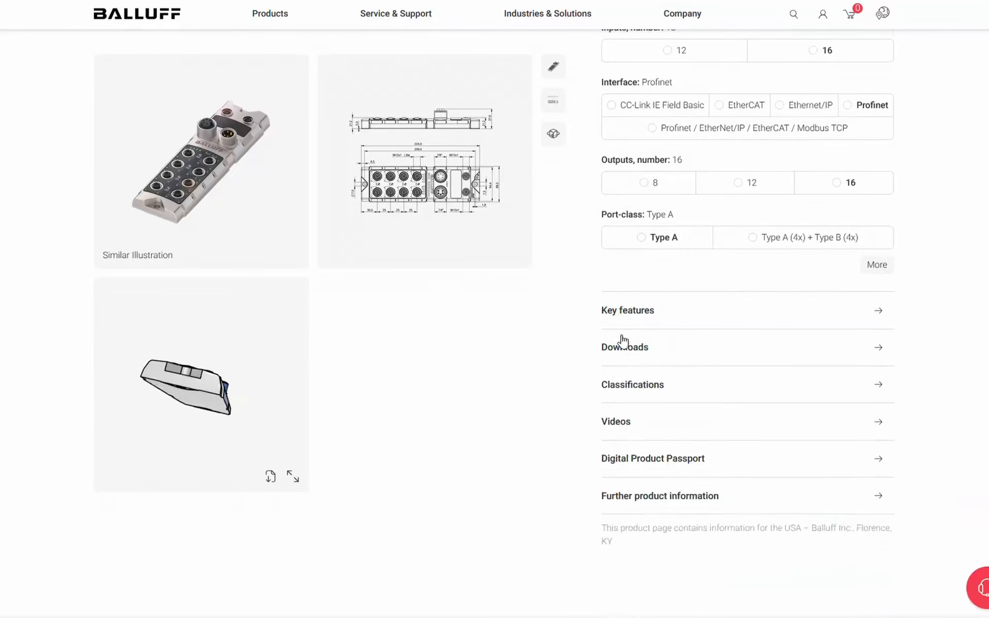
{"action": "left_click", "coordinate": [620, 348]}
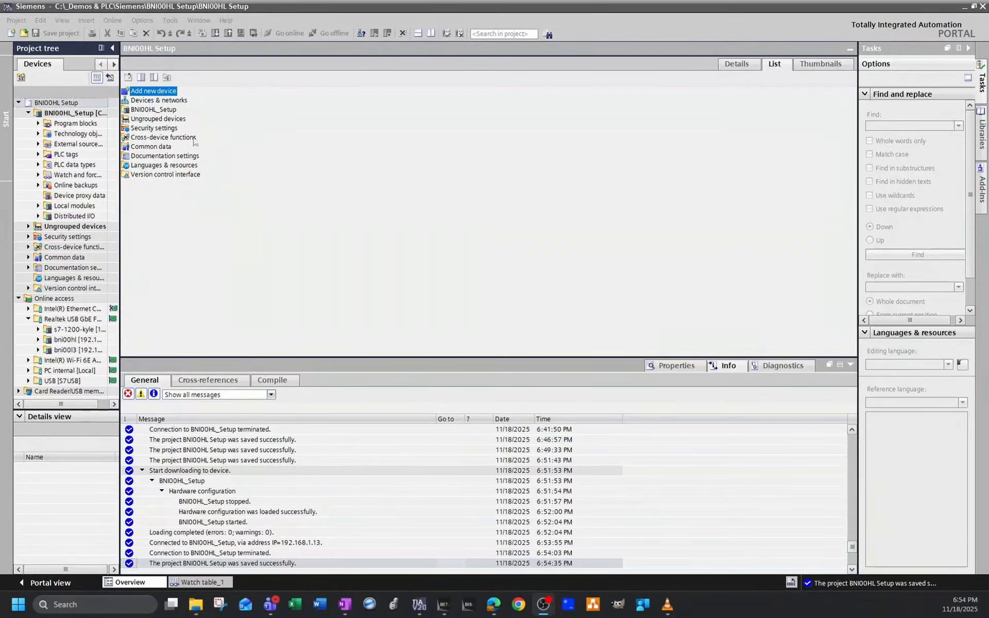
- In TIA Portal, open the BNI PG3-508-0C5-Z015 in device view and delete the deactivated port submodules from Ports 0 to 3
{"action": "double_click", "coordinate": [179, 101]}
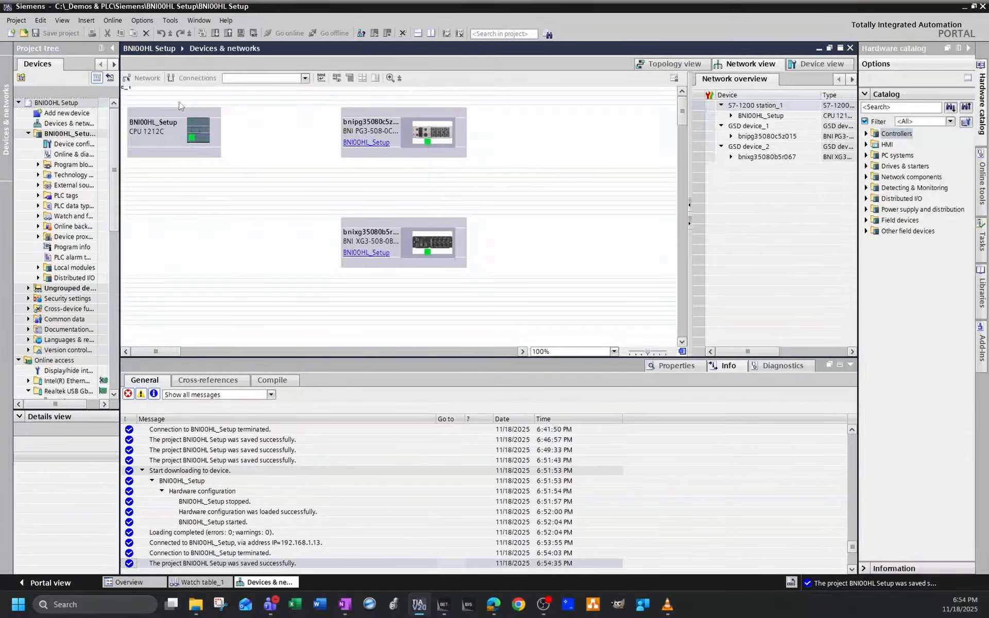
{"action": "double_click", "coordinate": [398, 113]}
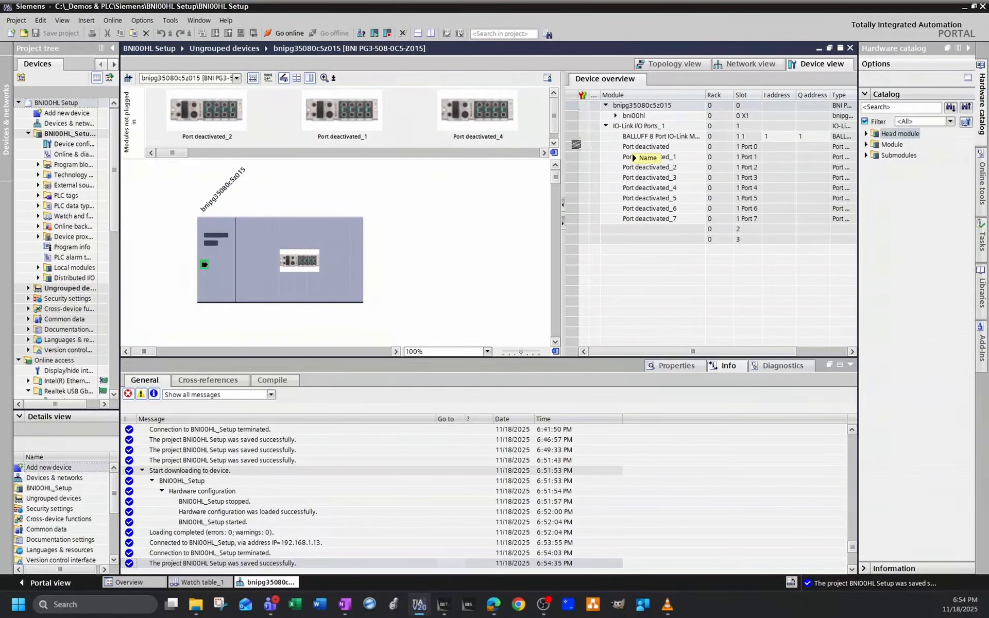
{"action": "left_click", "coordinate": [573, 145]}
{"action": "left_click", "coordinate": [571, 177], "text": "shift"}
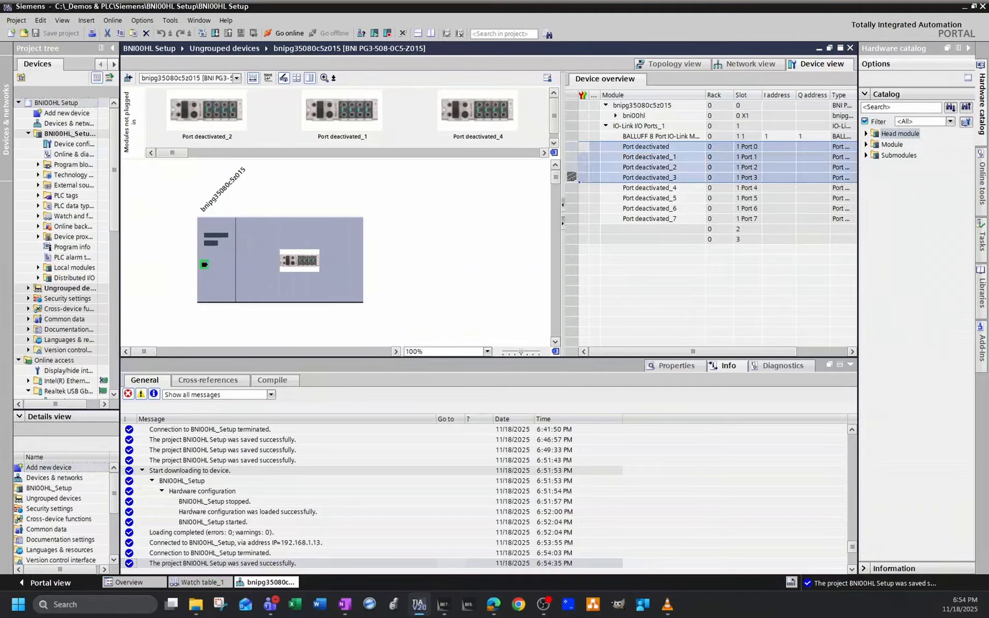
{"action": "right_click", "coordinate": [571, 177]}
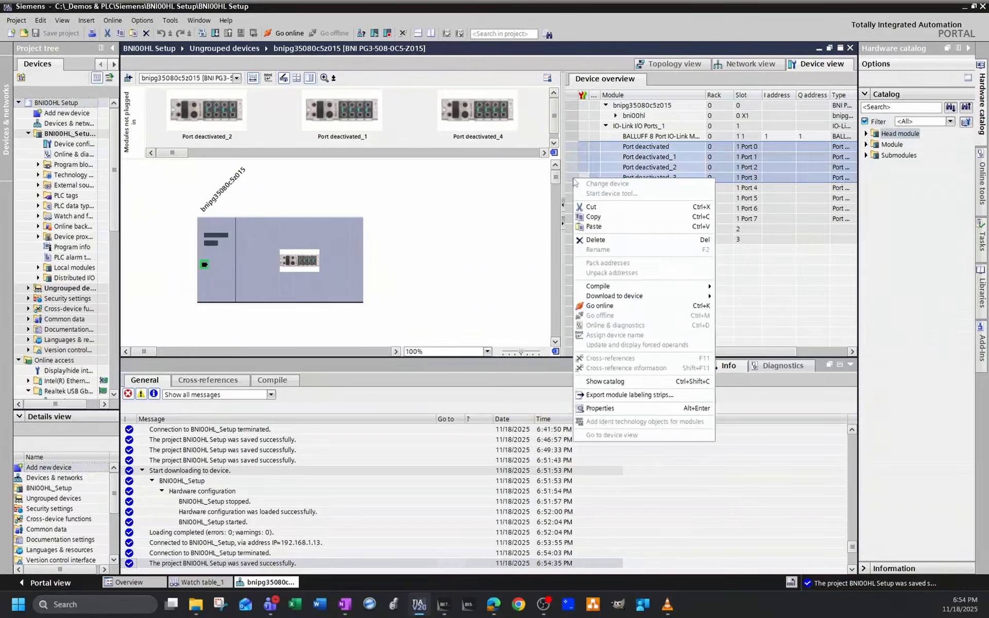
{"action": "left_click", "coordinate": [607, 240]}
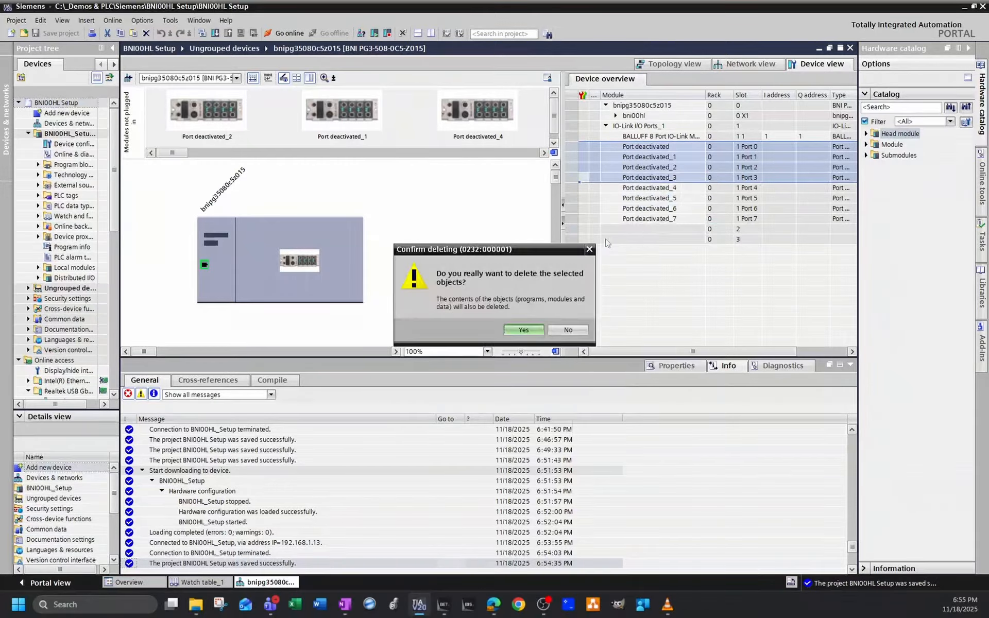
{"action": "left_click", "coordinate": [523, 330]}
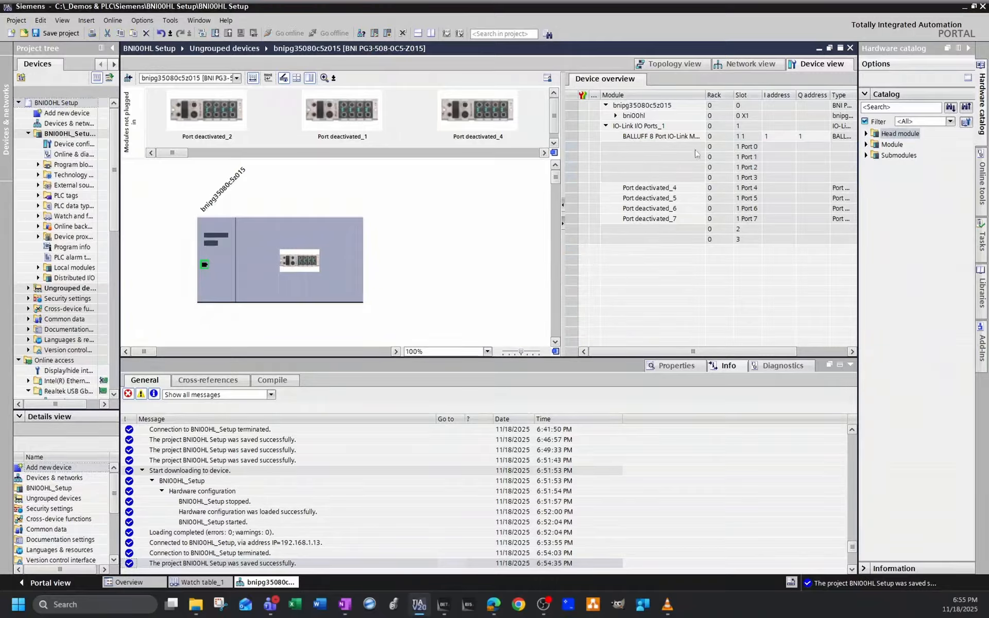
- Insert a Digital Output submodule from the IO-Link Digital IO group into each of Ports 0 to 3
{"action": "left_click", "coordinate": [866, 155]}
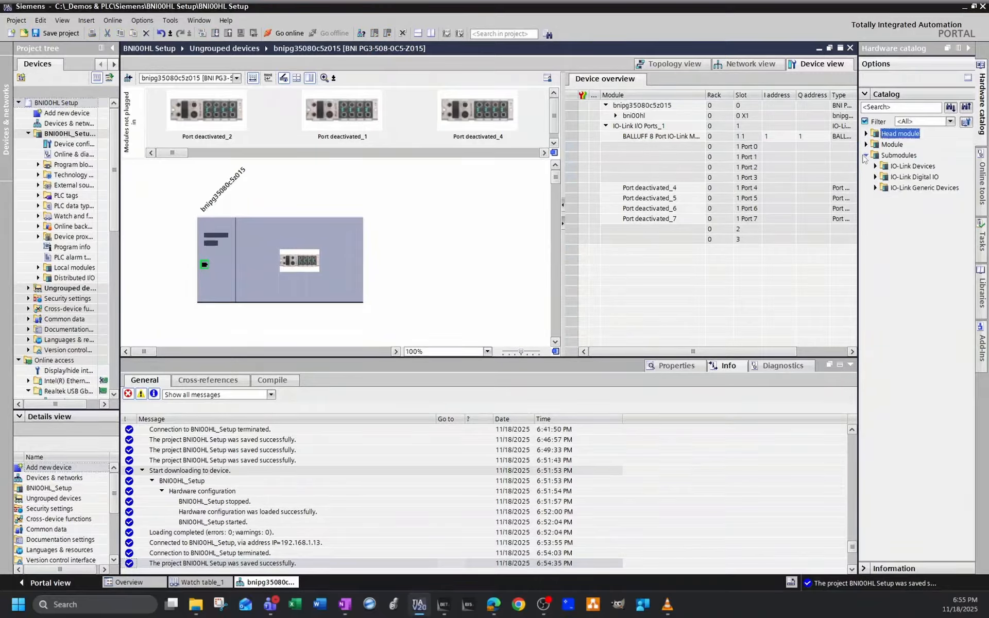
{"action": "left_click", "coordinate": [875, 177]}
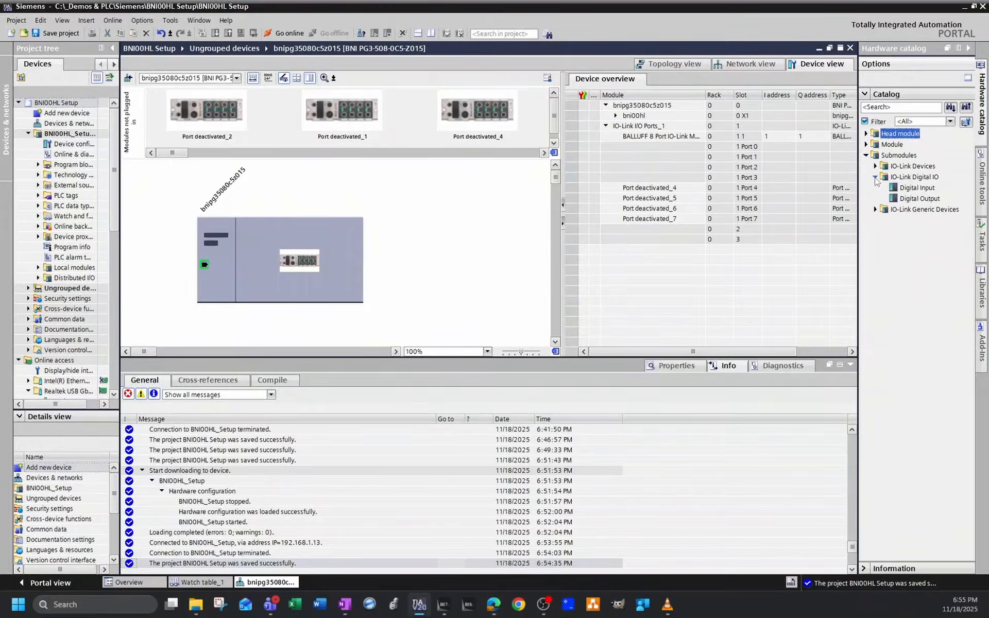
{"action": "double_click", "coordinate": [926, 199]}
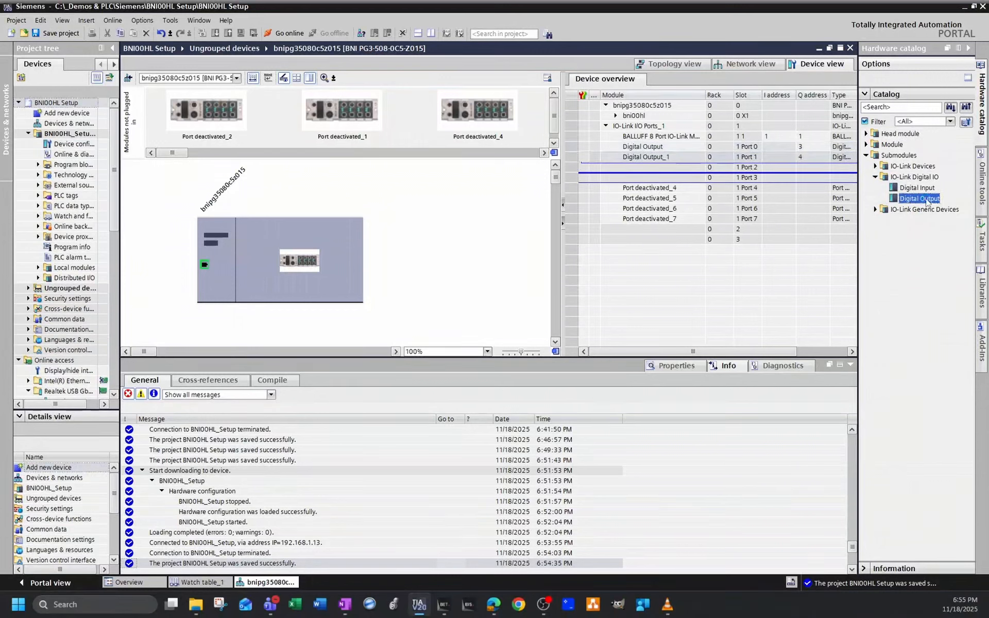
{"action": "double_click", "coordinate": [925, 199]}
{"action": "double_click", "coordinate": [925, 199]}
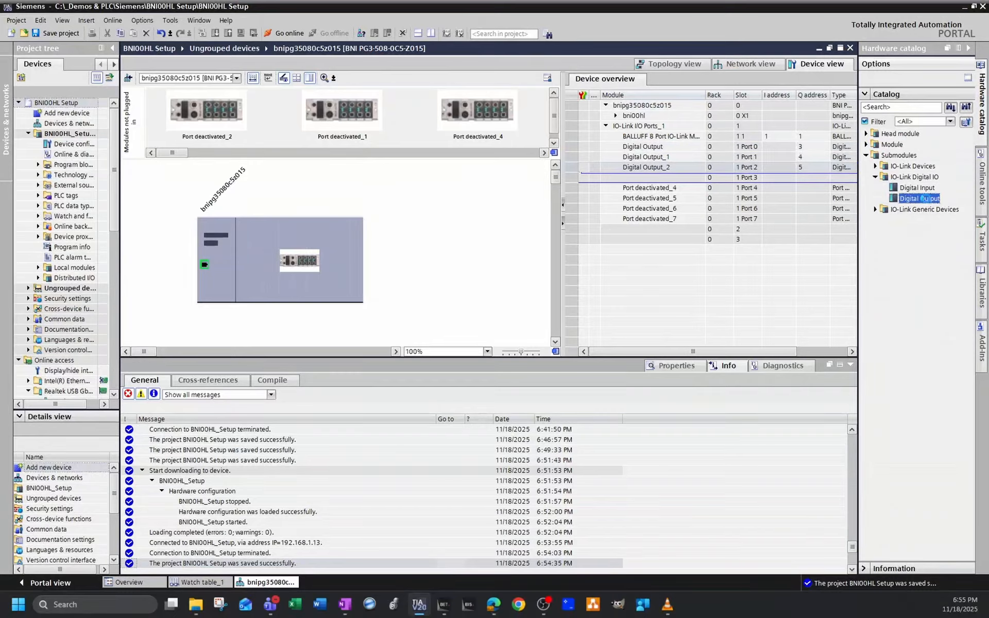
- Set the Pin 4 / Pin 2 behavior to DO / DO for the Digital Output submodules on Ports 0 and 1
{"action": "right_click", "coordinate": [645, 149]}
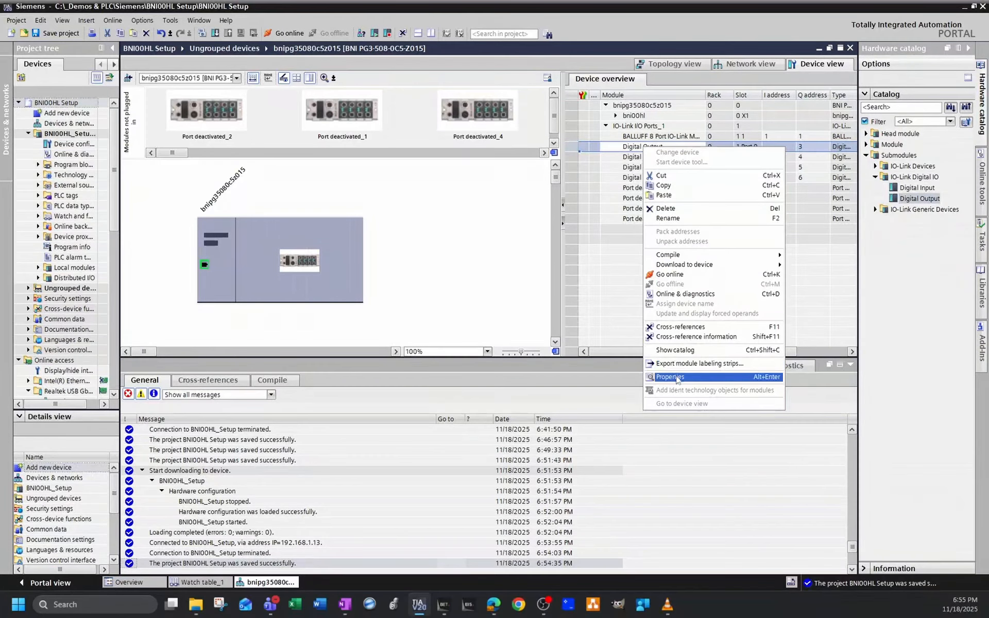
{"action": "left_click", "coordinate": [677, 378]}
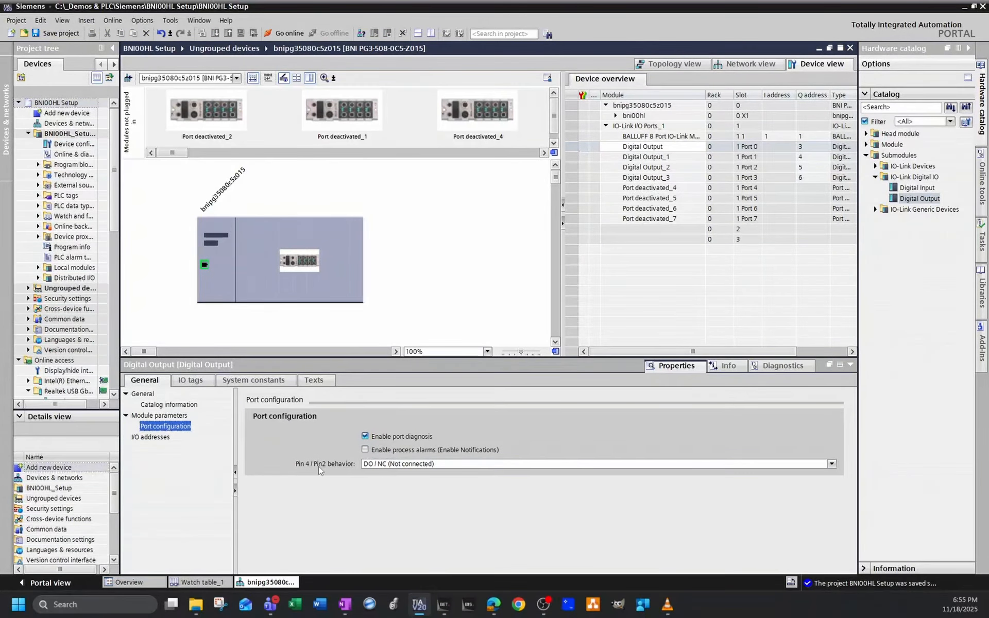
{"action": "left_click", "coordinate": [379, 464]}
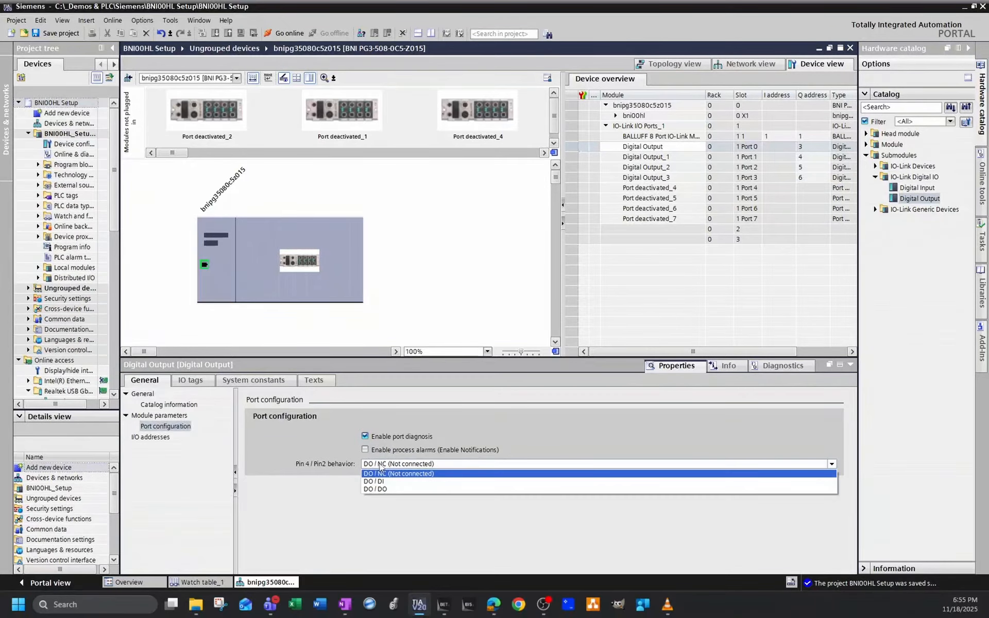
{"action": "left_click", "coordinate": [386, 489]}
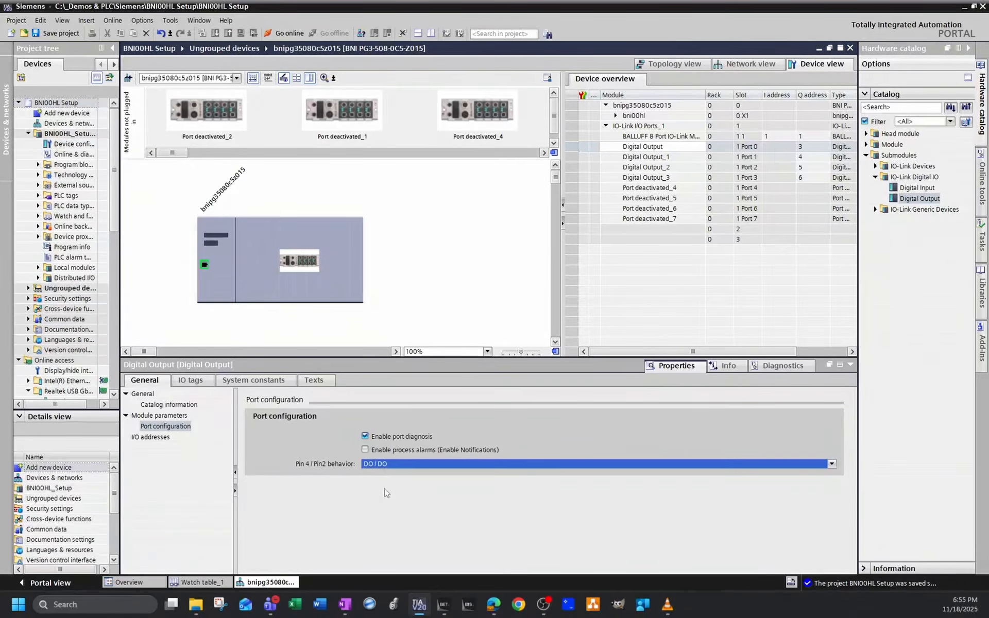
{"action": "left_click", "coordinate": [676, 161]}
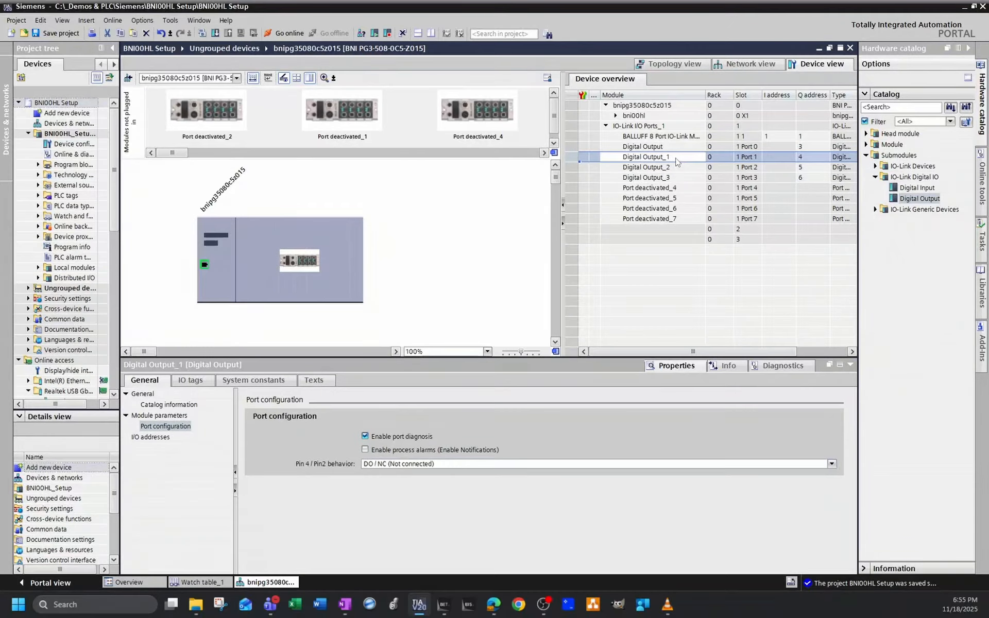
{"action": "left_click", "coordinate": [677, 158]}
{"action": "left_click", "coordinate": [434, 465]}
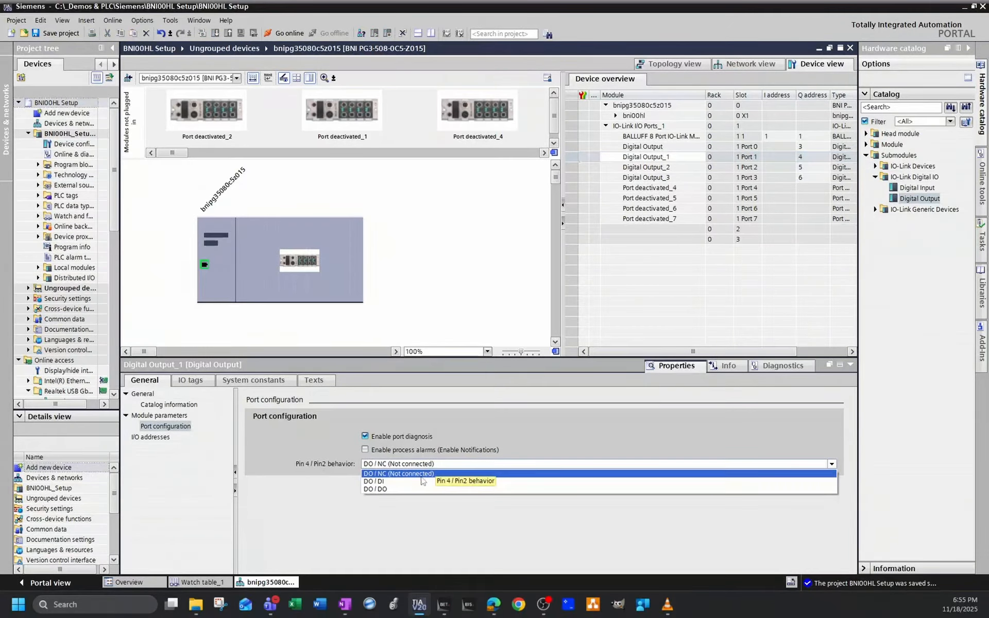
{"action": "left_click", "coordinate": [395, 490]}
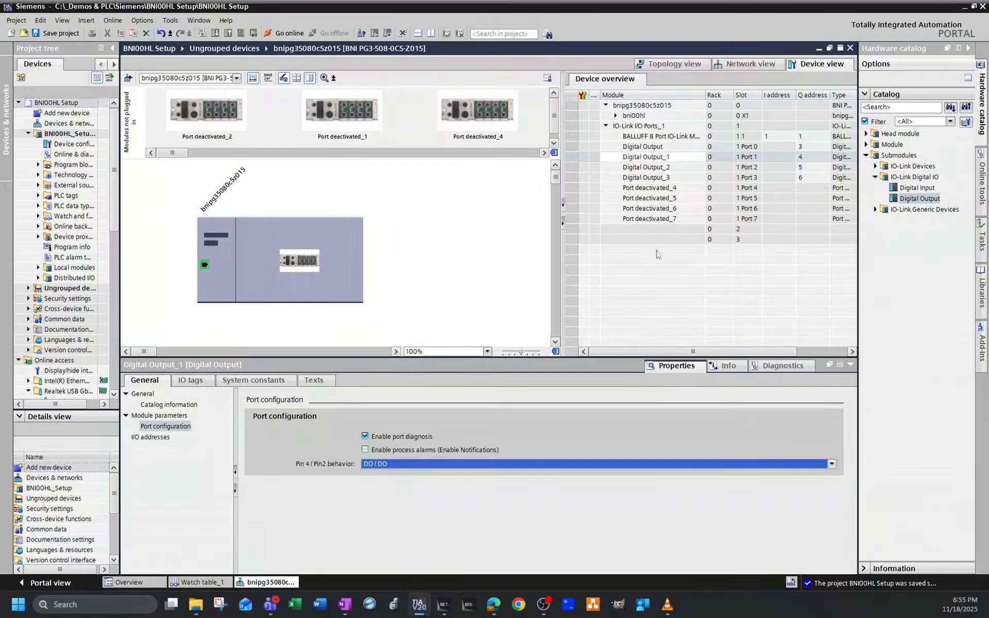
- Set the Pin 4 / Pin 2 behavior to DO / DO for the Digital Output submodules on Ports 2 and 3
{"action": "left_click", "coordinate": [677, 170]}
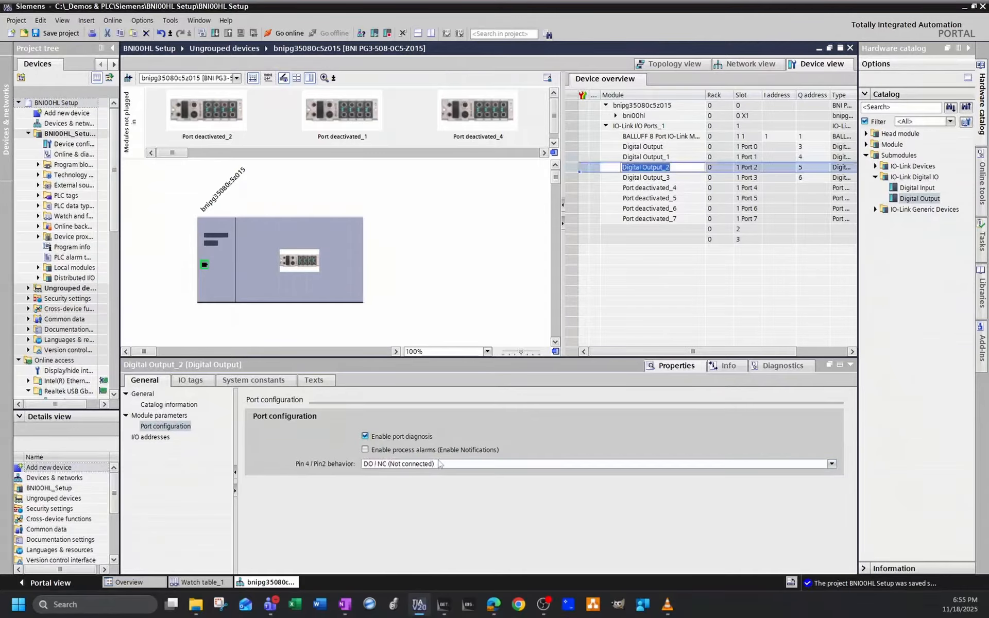
{"action": "left_click", "coordinate": [412, 464]}
{"action": "left_click", "coordinate": [394, 489]}
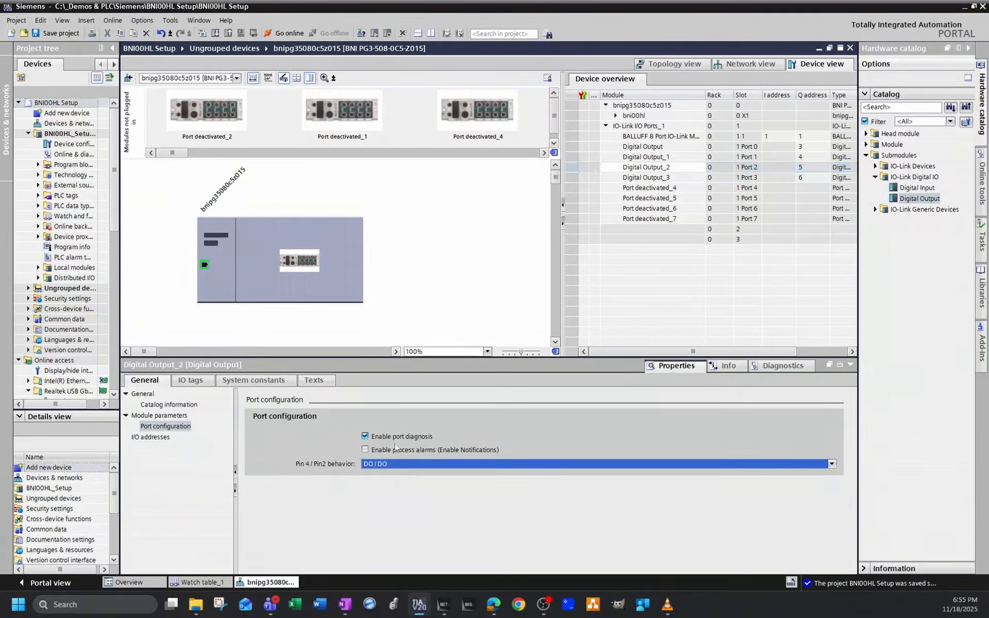
{"action": "left_click", "coordinate": [677, 178]}
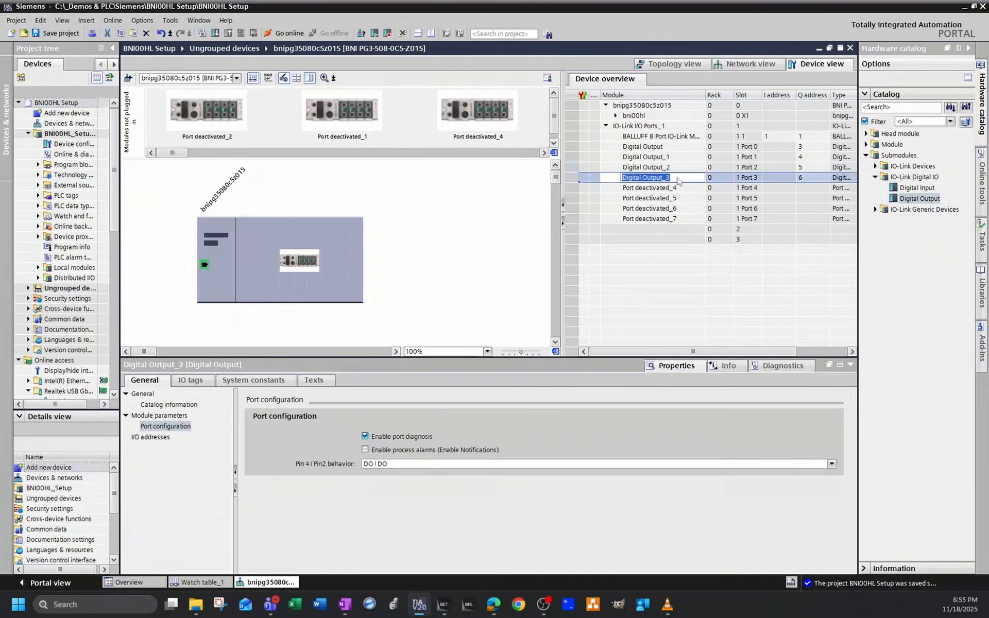
{"action": "left_click", "coordinate": [441, 464]}
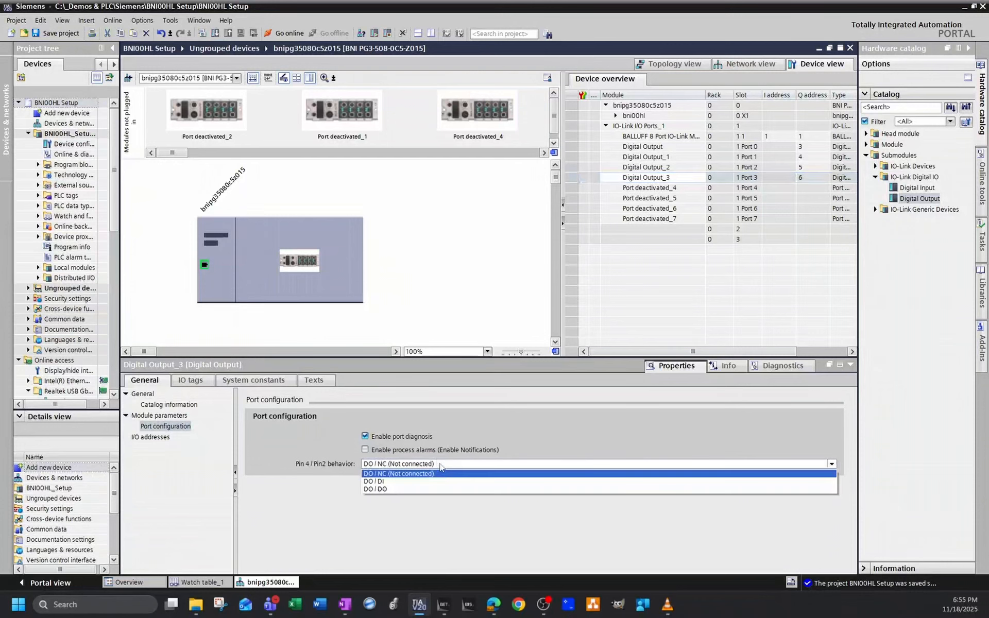
{"action": "left_click", "coordinate": [431, 492]}
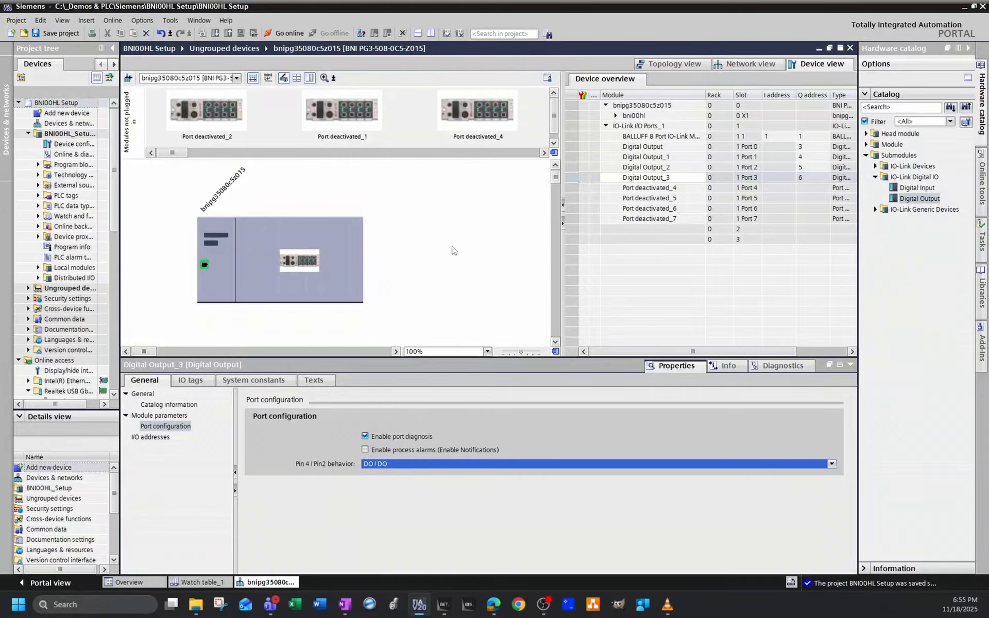
- Save the project and download it to the BNI00HL_Setup CPU selected in the network view
{"action": "left_click", "coordinate": [55, 33]}
{"action": "double_click", "coordinate": [59, 124]}
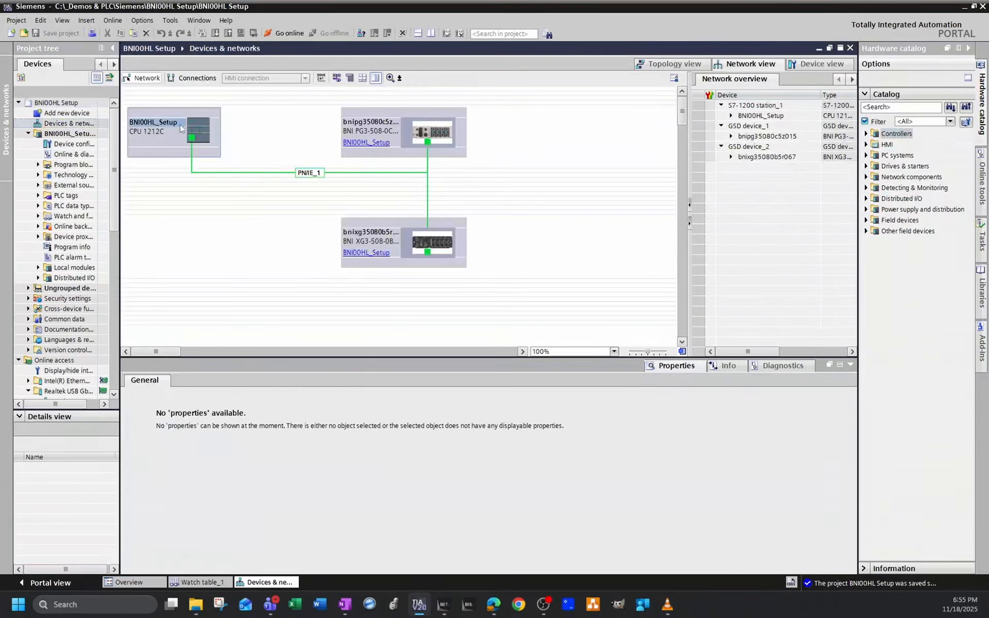
{"action": "left_click", "coordinate": [165, 126]}
{"action": "left_click", "coordinate": [215, 32]}
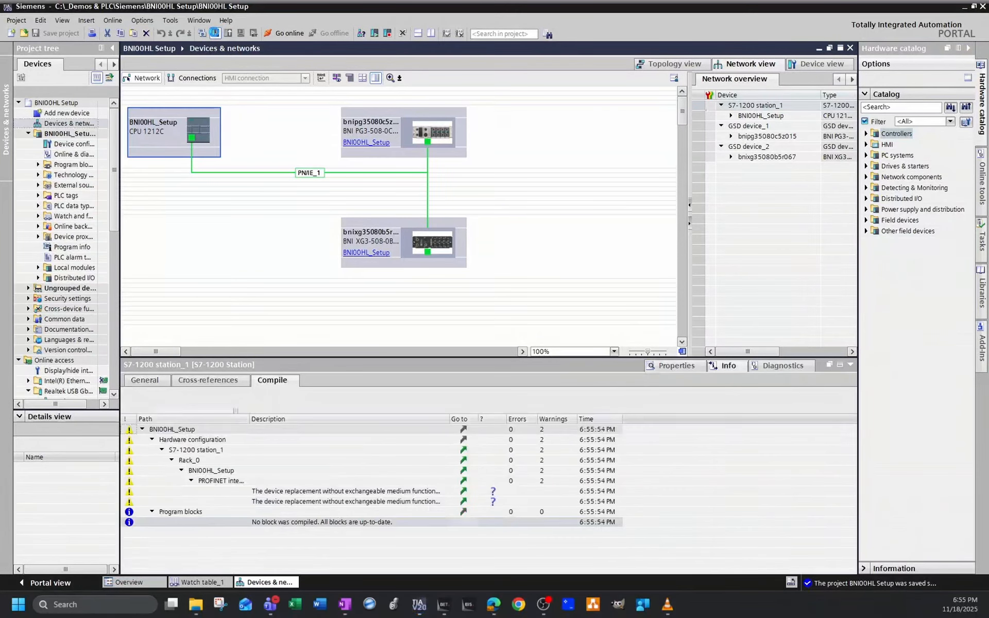
{"action": "left_click", "coordinate": [642, 413]}
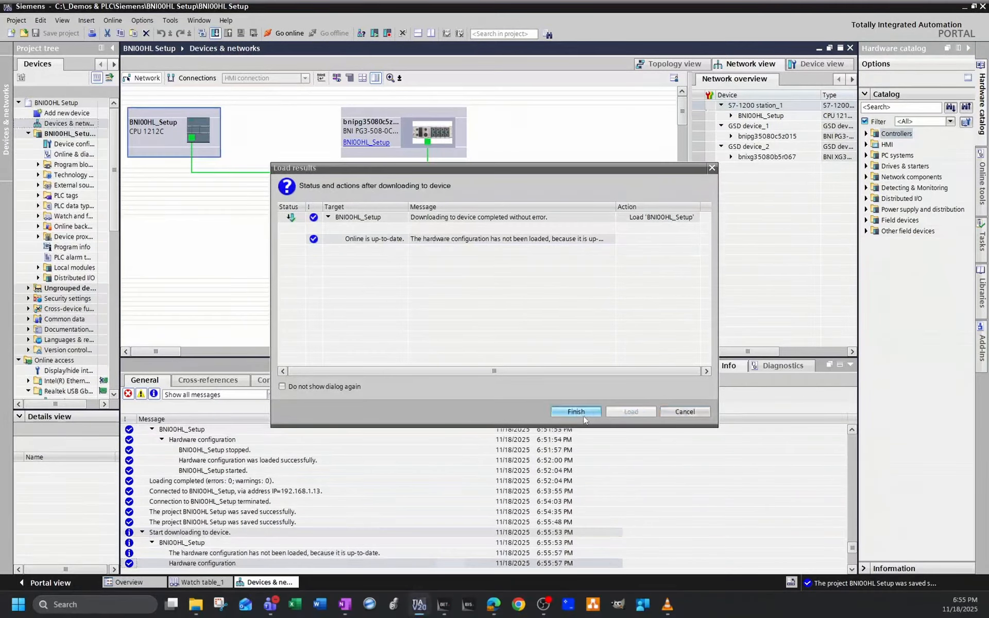
{"action": "left_click", "coordinate": [579, 414]}
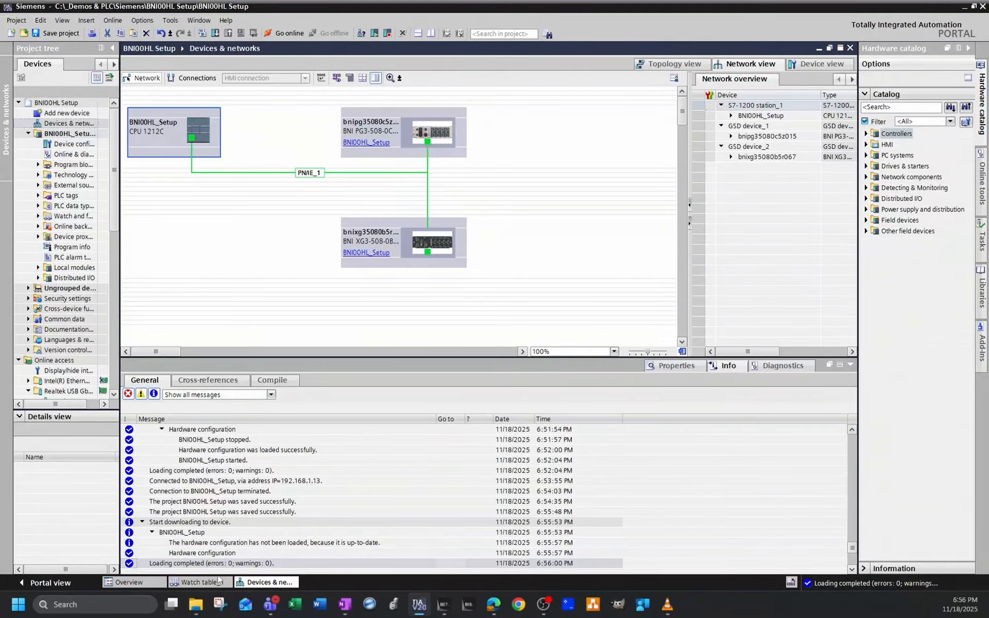
- Add the output byte addresses %QB1, %QB3, %QB4, %QB5 and %QB6 as separate rows in Watch table_1
{"action": "left_click", "coordinate": [203, 582]}
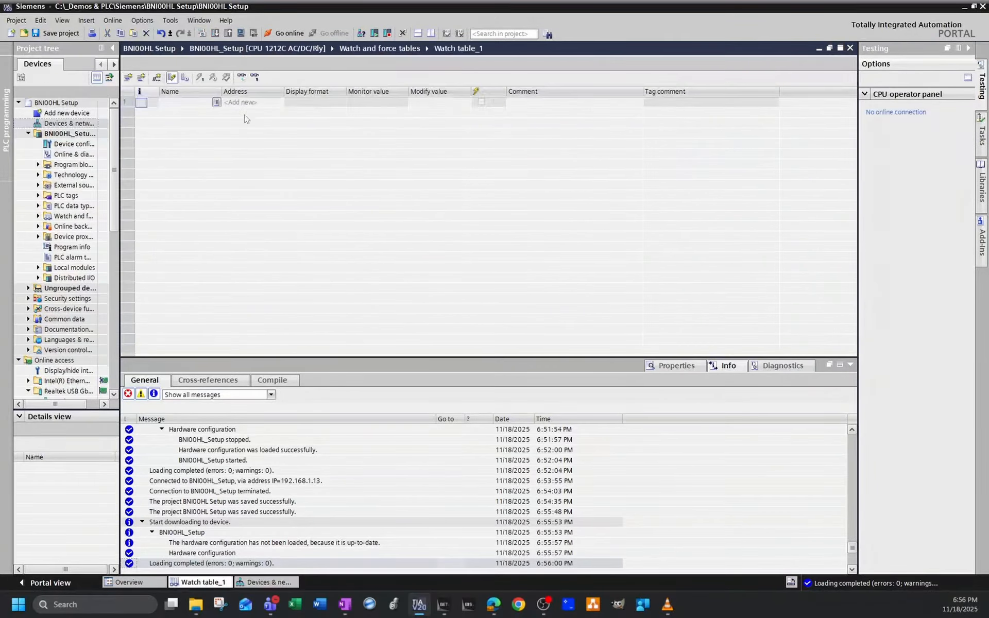
{"action": "left_click", "coordinate": [242, 103]}
{"action": "left_click", "coordinate": [242, 103]}
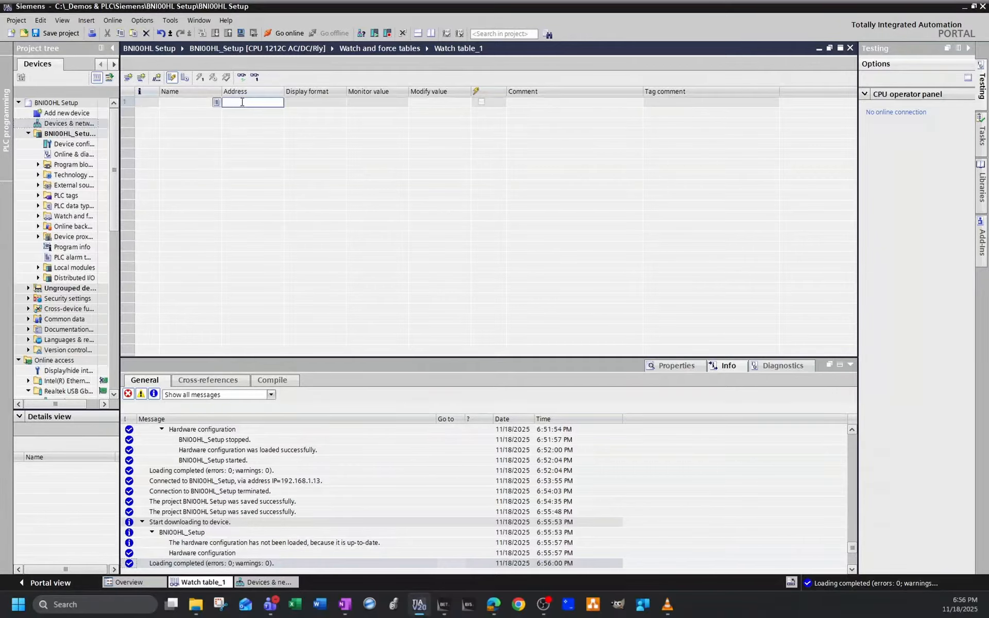
{"action": "type", "text": "%"}
{"action": "type", "text": "QB1"}
{"action": "key", "text": "Tab"}
{"action": "left_click", "coordinate": [255, 113]}
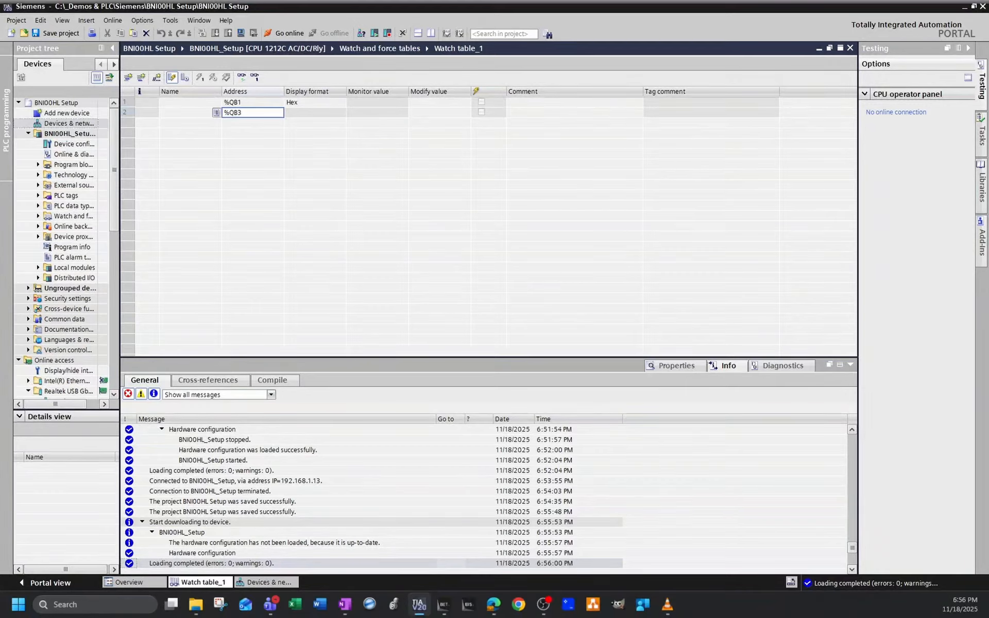
{"action": "left_click", "coordinate": [247, 124]}
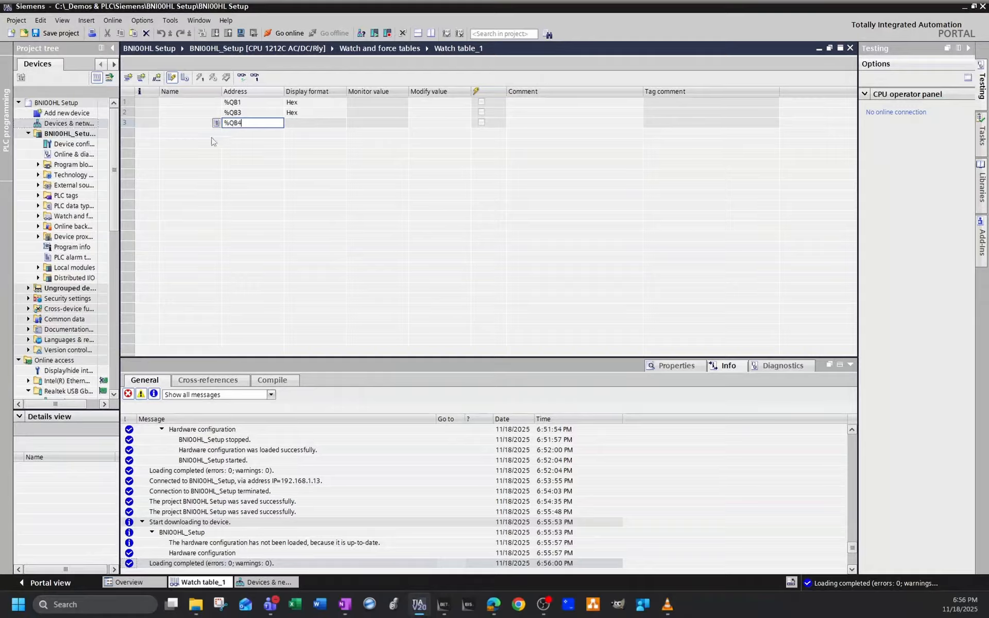
{"action": "left_click", "coordinate": [248, 133]}
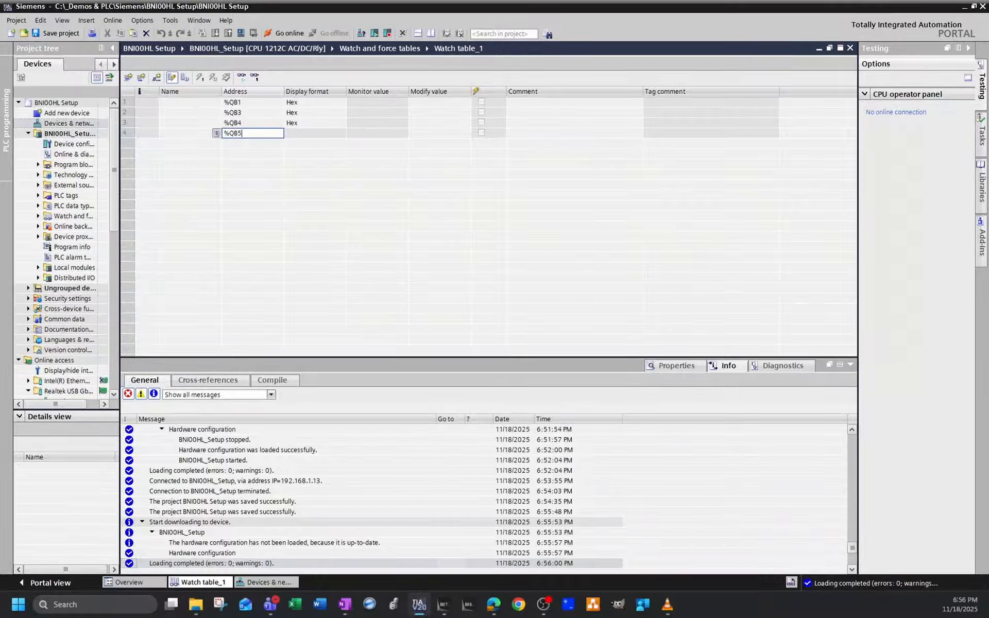
{"action": "left_click", "coordinate": [246, 143]}
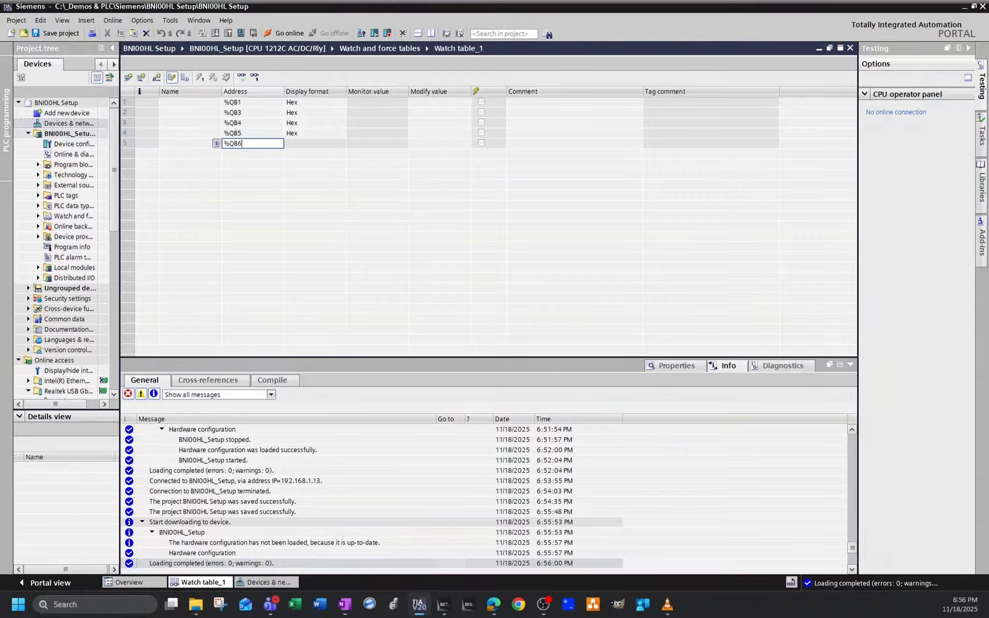
{"action": "type", "text": "%QB6"}
{"action": "left_click", "coordinate": [252, 135]}
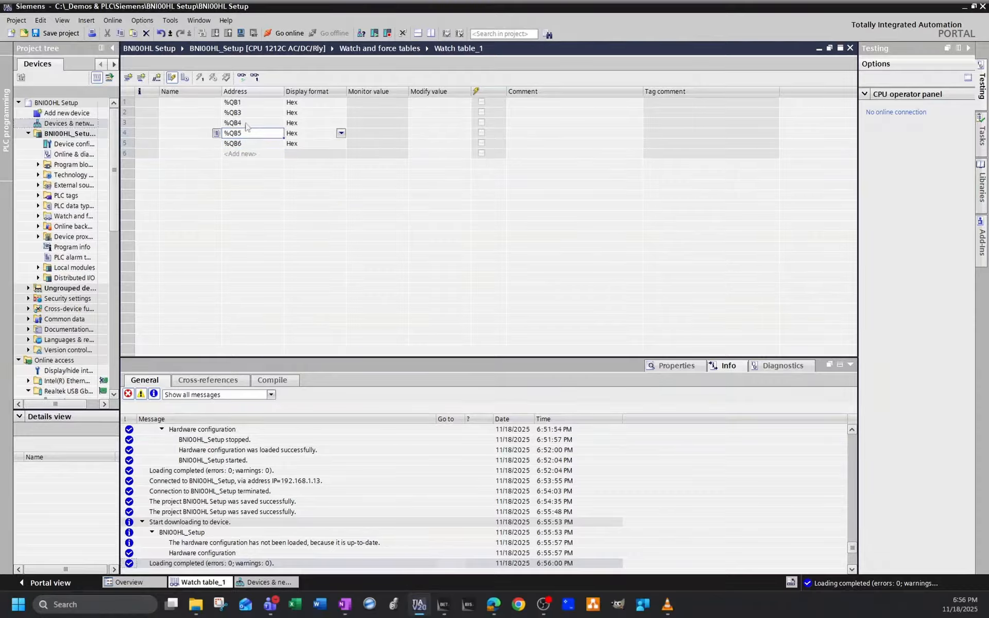
- Set the display format of %QB1 to Bin and start monitoring all watch table values online
{"action": "left_click", "coordinate": [338, 102]}
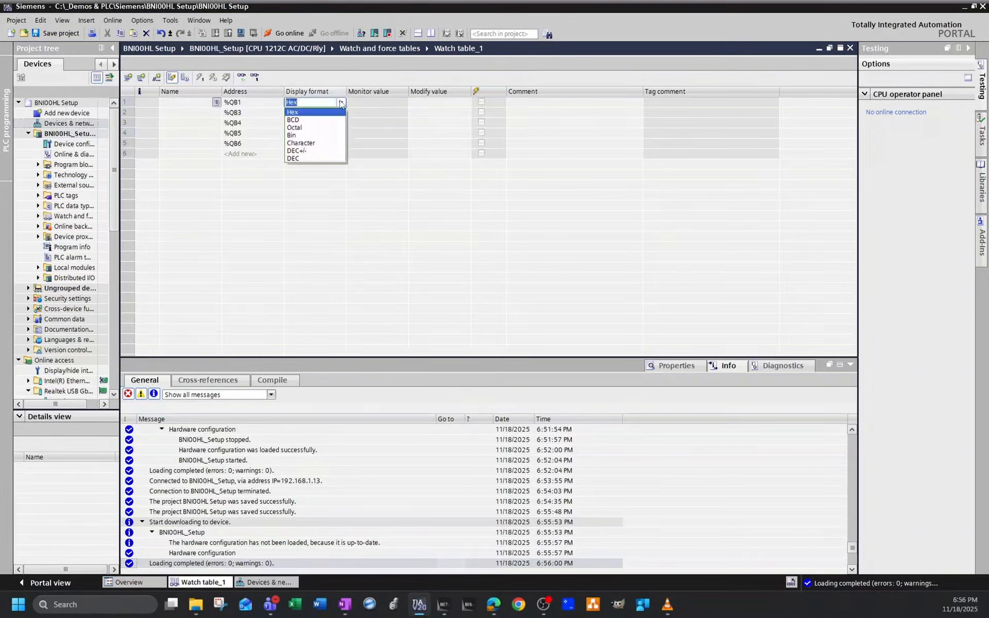
{"action": "left_click", "coordinate": [341, 102]}
{"action": "left_click", "coordinate": [307, 135]}
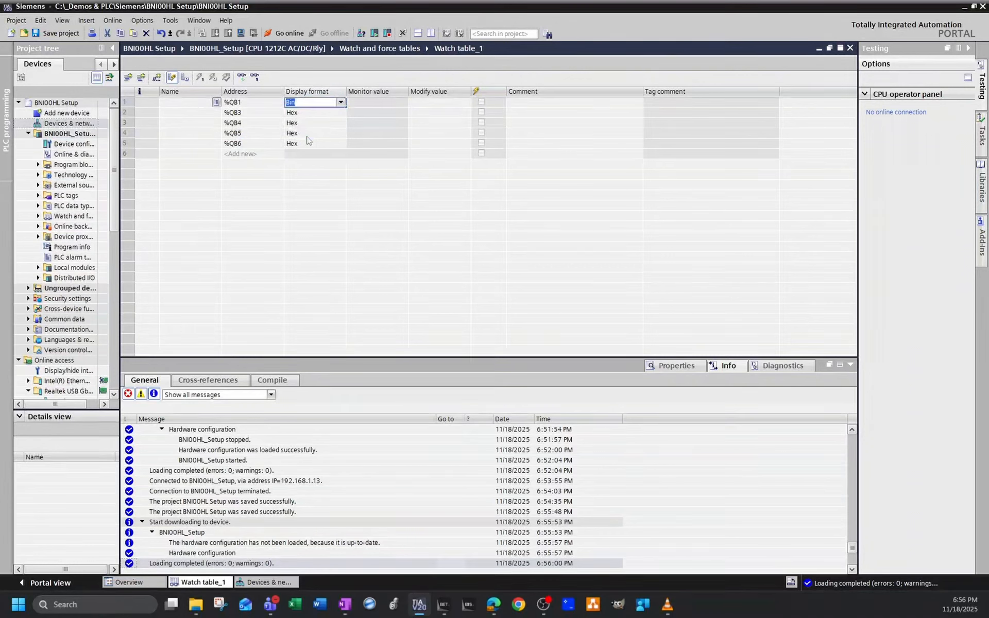
{"action": "left_click", "coordinate": [243, 79]}
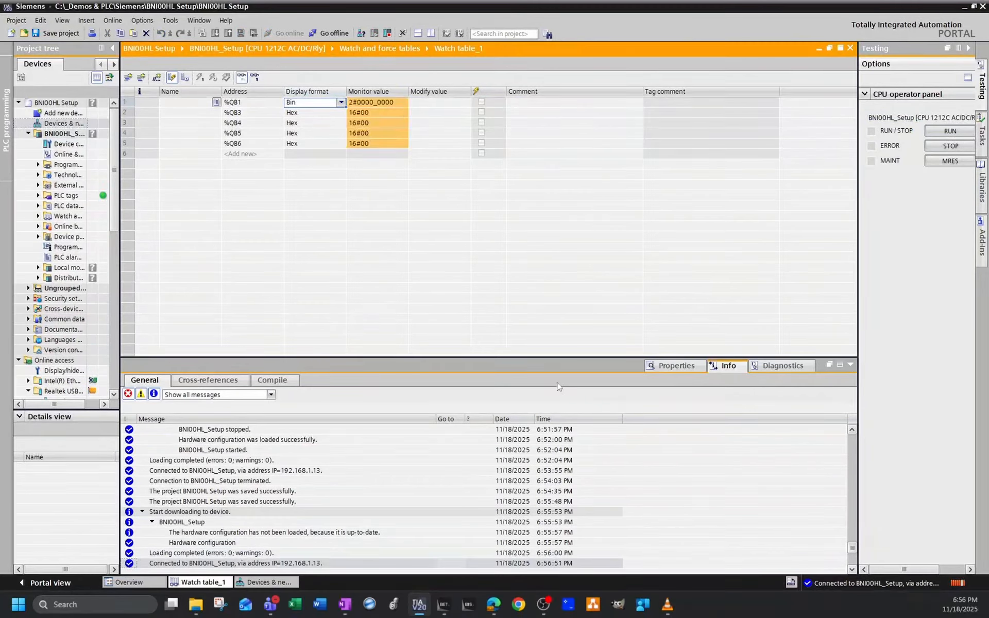
- Switch to the Edge browser, dismiss the inactivity logout notice and show all ports of the BNI PG3-508-0C5-Z015
{"action": "left_click", "coordinate": [492, 604]}
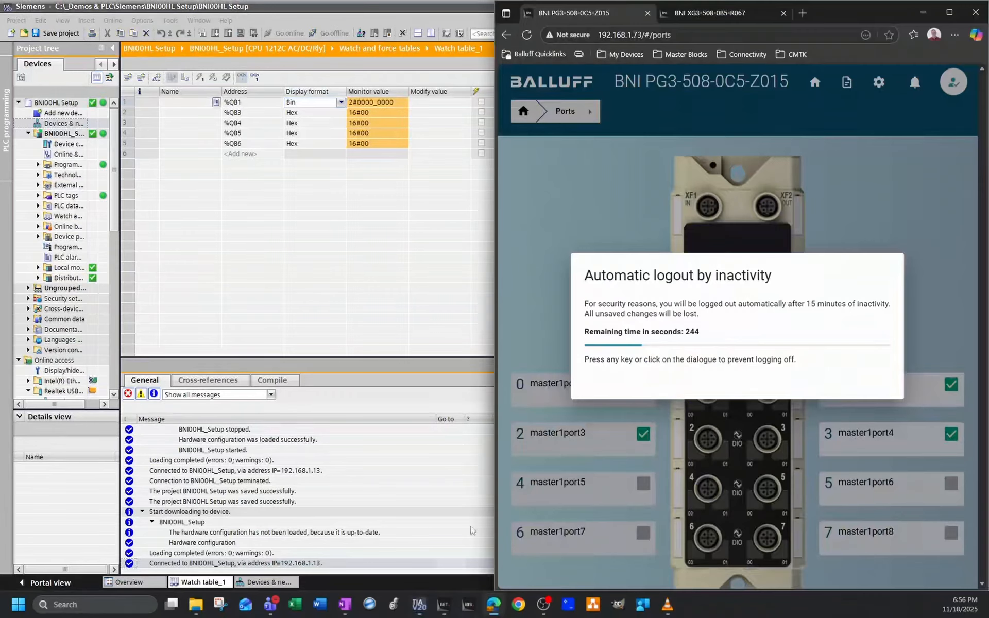
{"action": "left_click", "coordinate": [659, 294]}
{"action": "scroll", "coordinate": [757, 432], "scroll_direction": "down", "scroll_amount": 1}
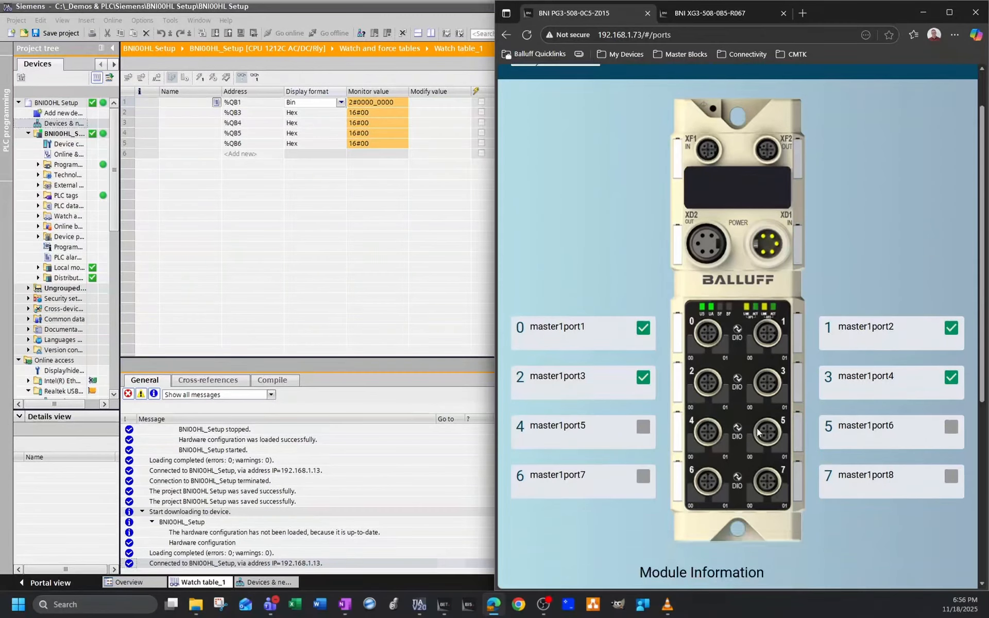
{"action": "scroll", "coordinate": [757, 431], "scroll_direction": "down", "scroll_amount": 1}
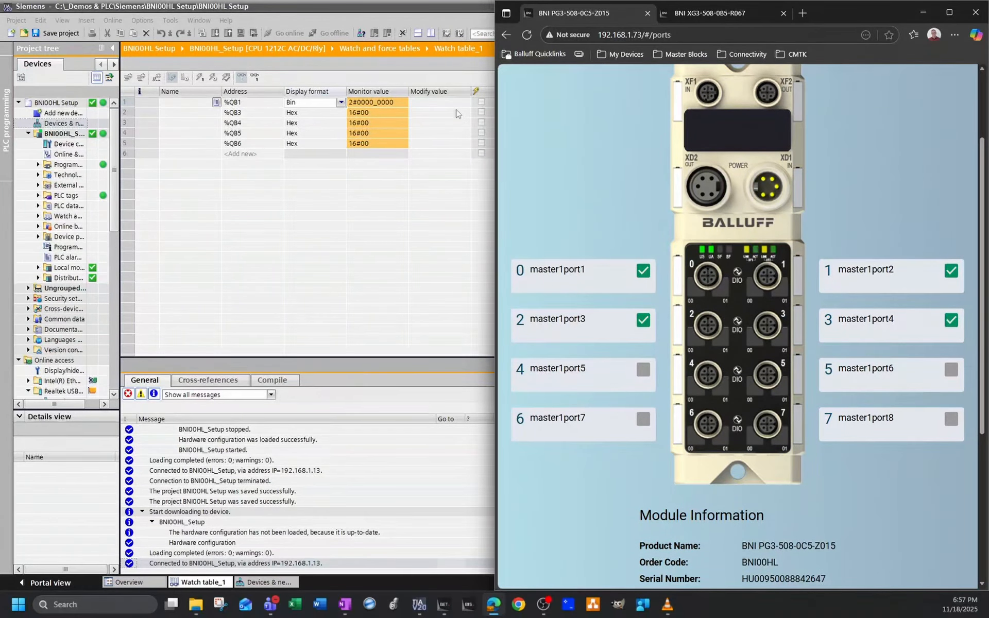
- Return to TIA Portal, tile it beside the browser and collapse the Testing pane to expose the Modify value column
{"action": "left_click", "coordinate": [439, 104]}
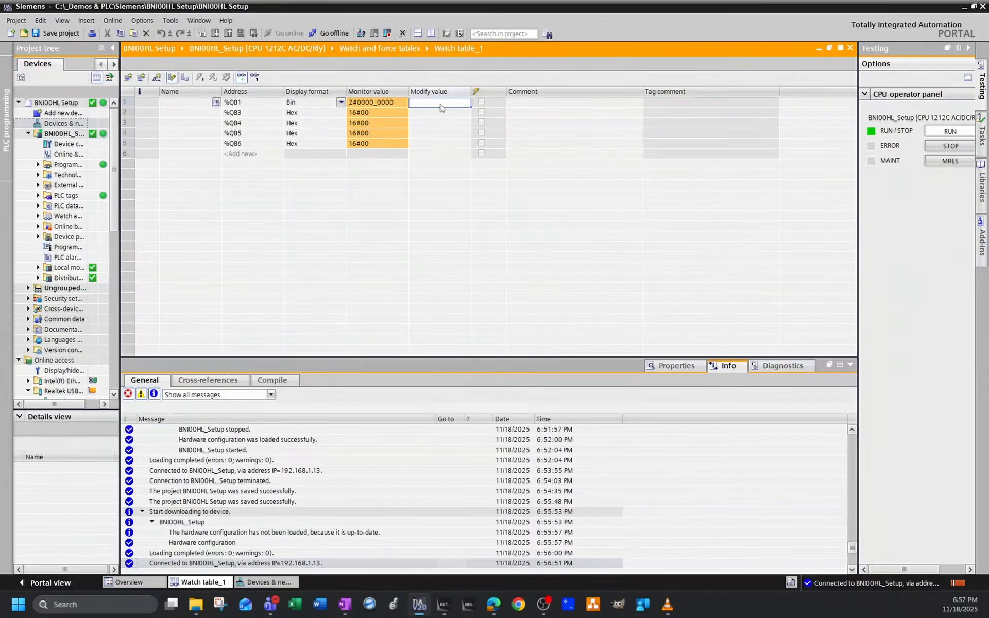
{"action": "key", "text": "super+Left"}
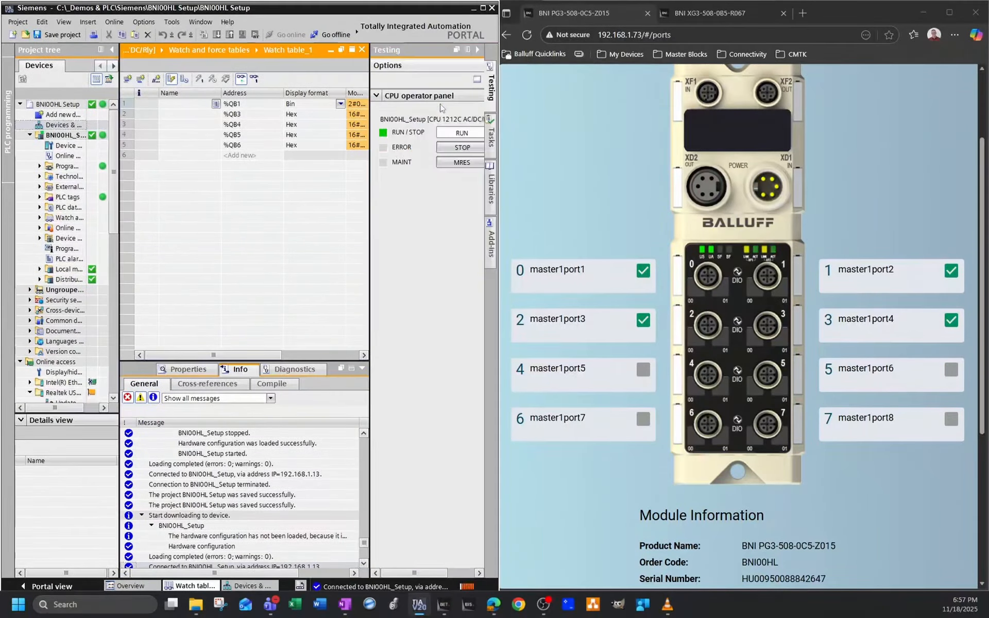
{"action": "left_click", "coordinate": [478, 49]}
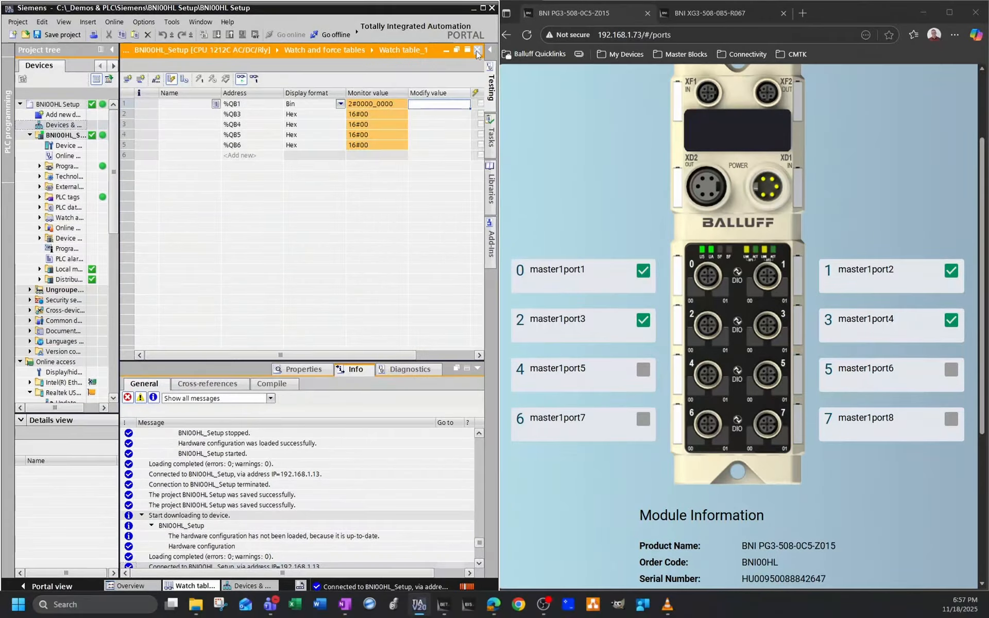
- Modify the outputs %QB1 and %QB3 to 1 from the watch table
{"action": "right_click", "coordinate": [426, 108]}
{"action": "mouse_move", "coordinate": [447, 109]}
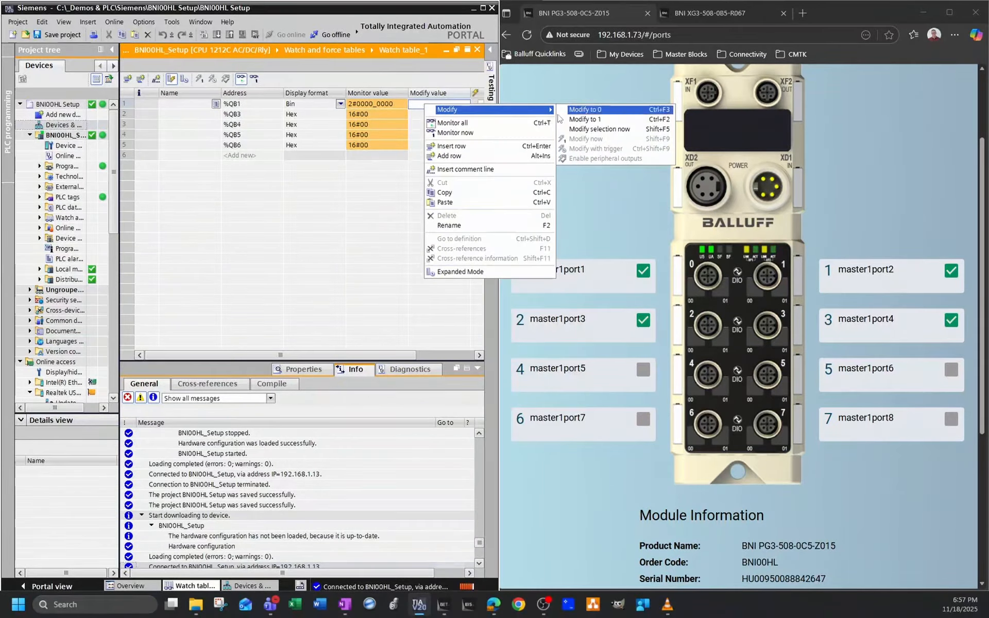
{"action": "left_click", "coordinate": [589, 127]}
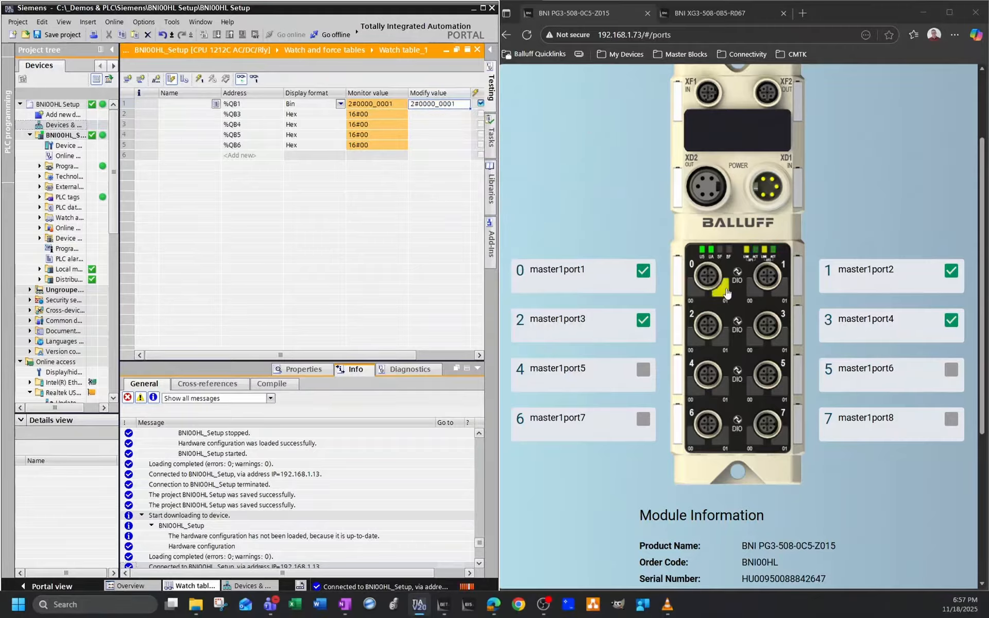
{"action": "right_click", "coordinate": [394, 113]}
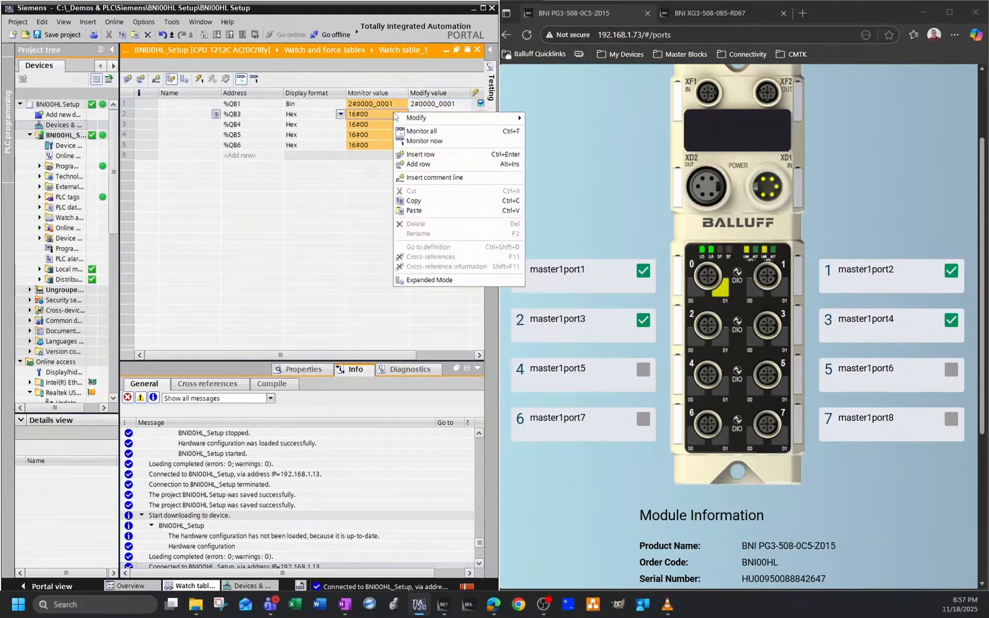
{"action": "mouse_move", "coordinate": [463, 117]}
{"action": "left_click", "coordinate": [546, 127]}
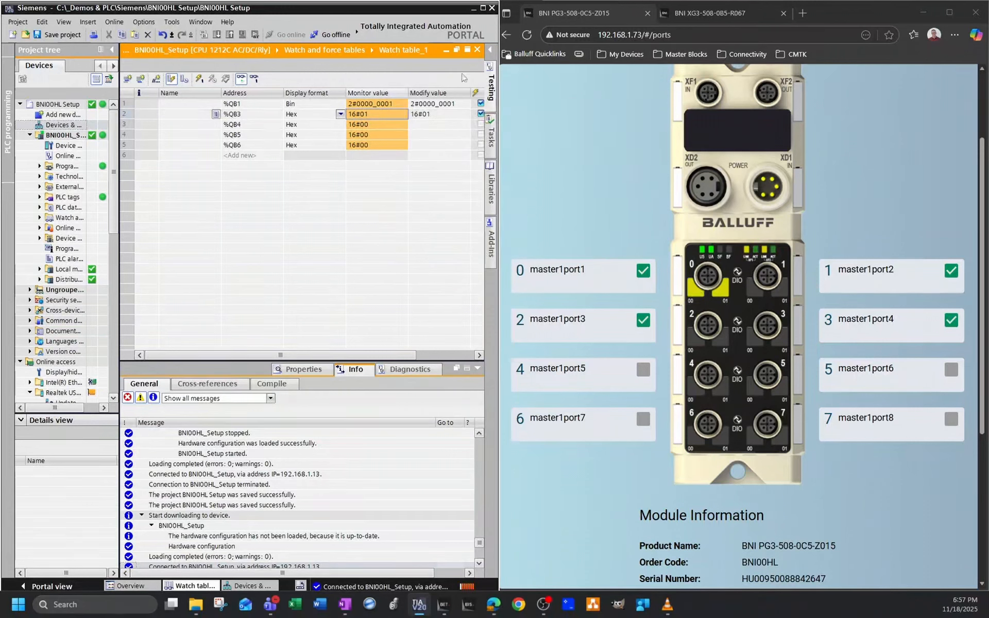
- Set the modify value of %QB1 to 2#0000_1111 and write that selection to the PLC immediately
{"action": "left_click", "coordinate": [388, 104]}
{"action": "left_click", "coordinate": [454, 104]}
{"action": "left_click", "coordinate": [454, 104]}
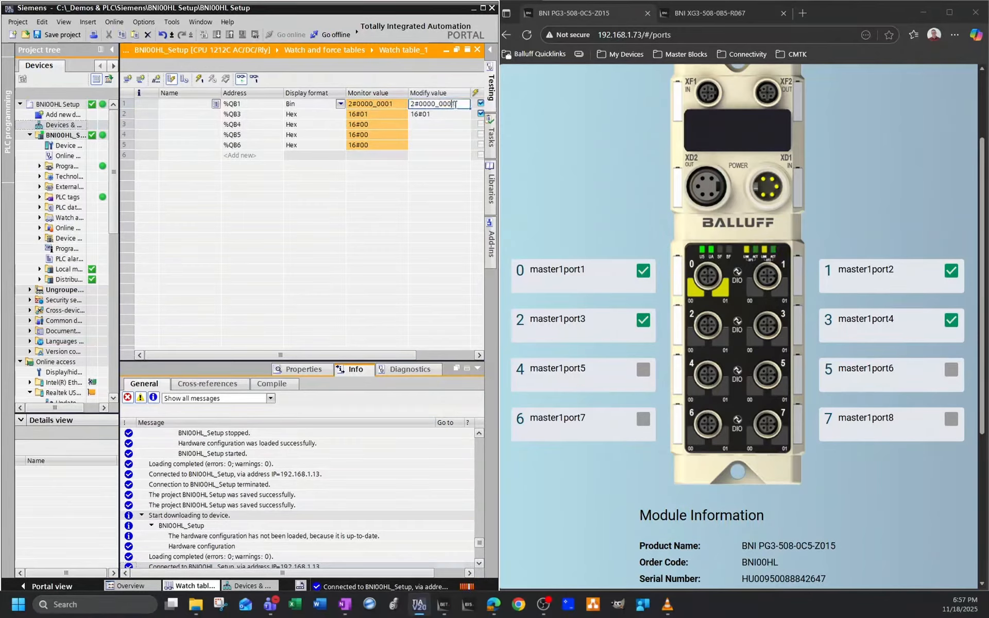
{"action": "key", "text": "BackSpace"}
{"action": "key", "text": "BackSpace"}
{"action": "type", "text": "111"}
{"action": "right_click", "coordinate": [434, 107]}
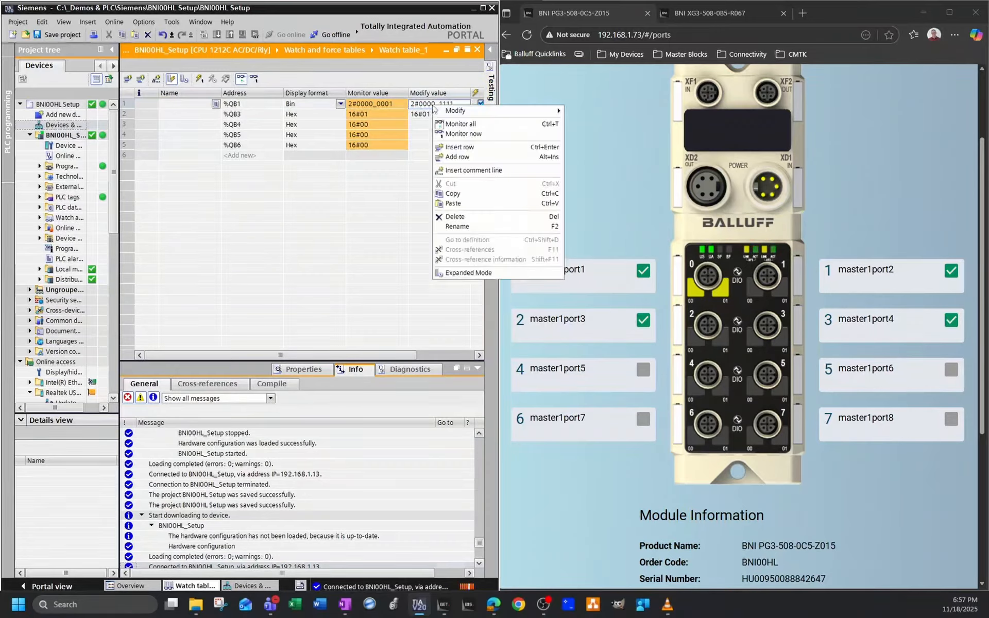
{"action": "mouse_move", "coordinate": [444, 110]}
{"action": "left_click", "coordinate": [597, 130]}
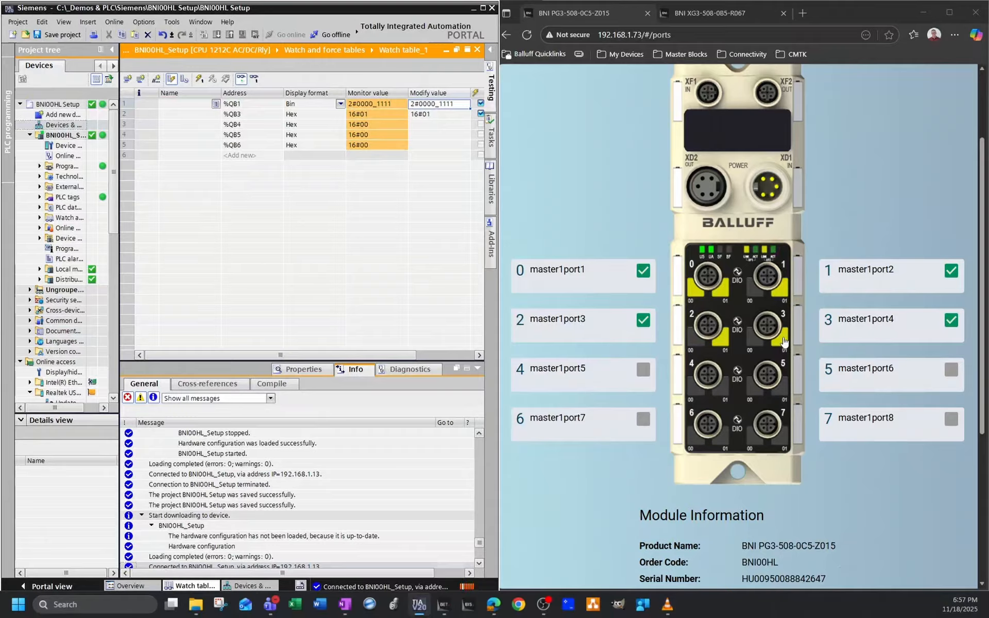
- Modify the outputs %QB4, %QB5 and %QB6 to 1 from the watch table
{"action": "right_click", "coordinate": [423, 117]}
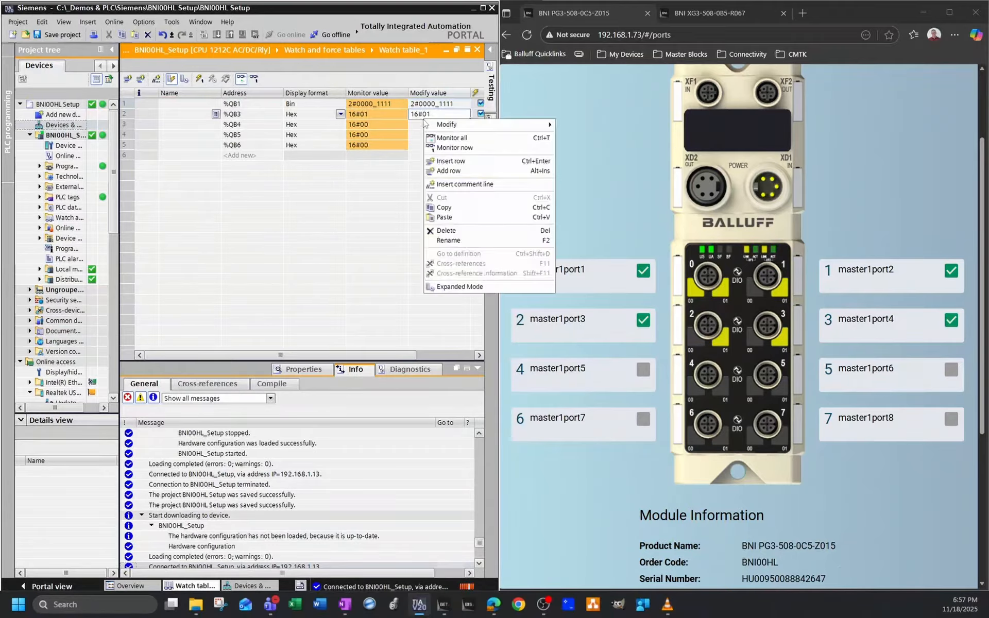
{"action": "right_click", "coordinate": [416, 124]}
{"action": "mouse_move", "coordinate": [536, 128]}
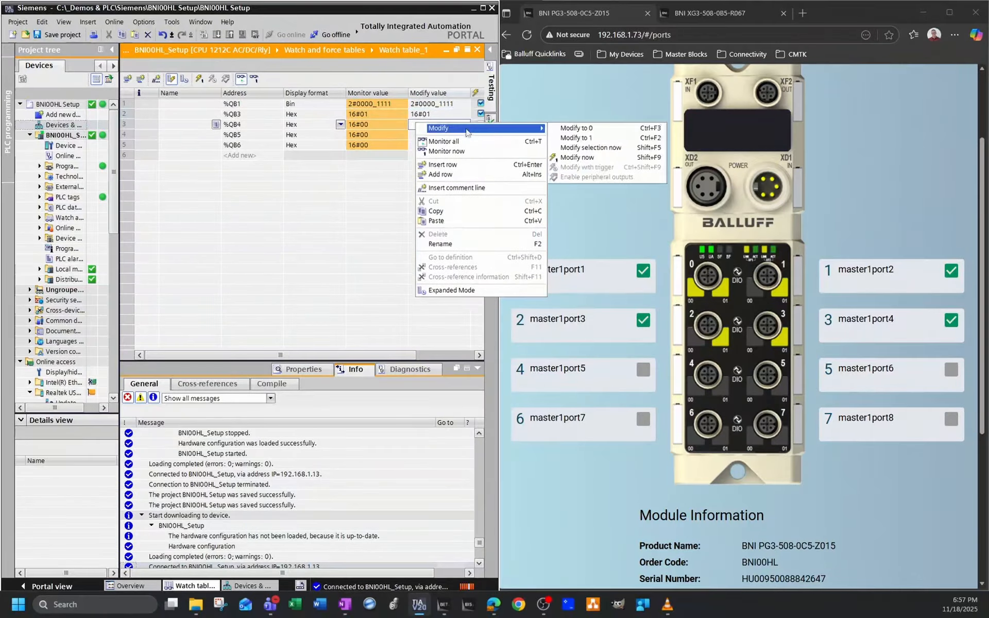
{"action": "left_click", "coordinate": [618, 137]}
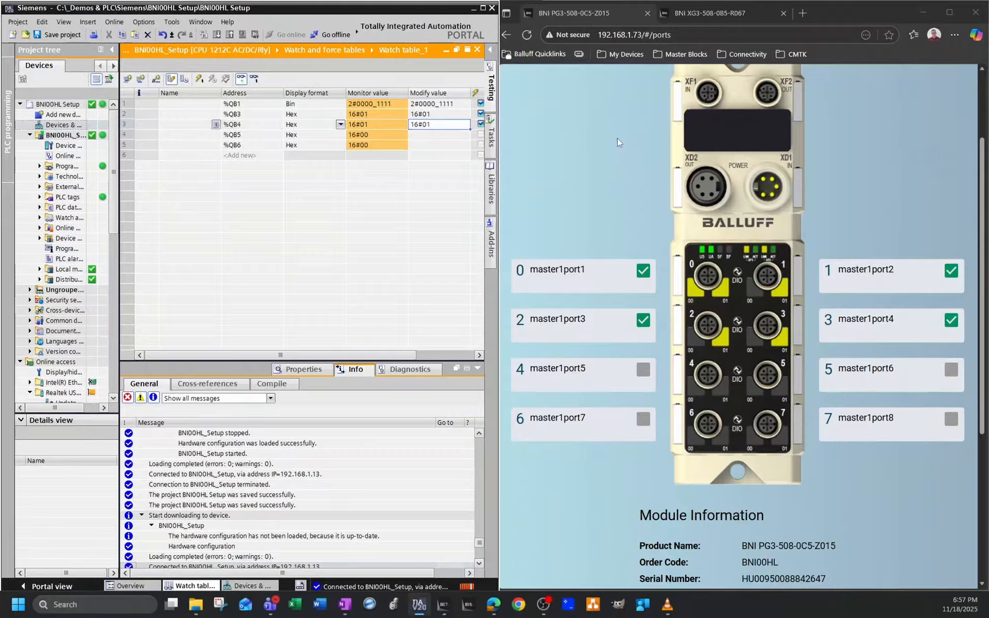
{"action": "right_click", "coordinate": [437, 135]}
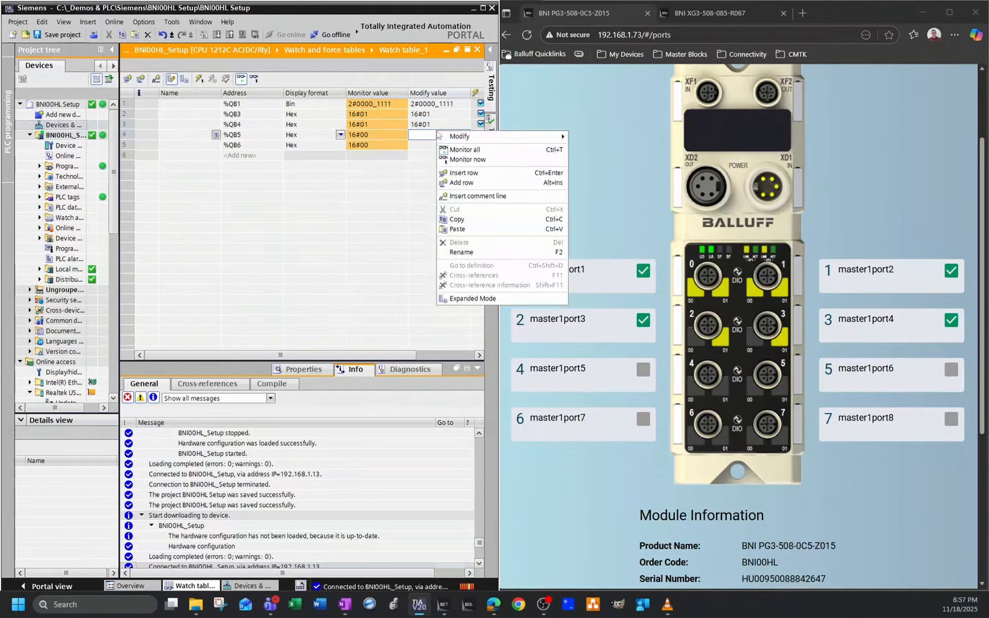
{"action": "mouse_move", "coordinate": [495, 140]}
{"action": "left_click", "coordinate": [607, 147]}
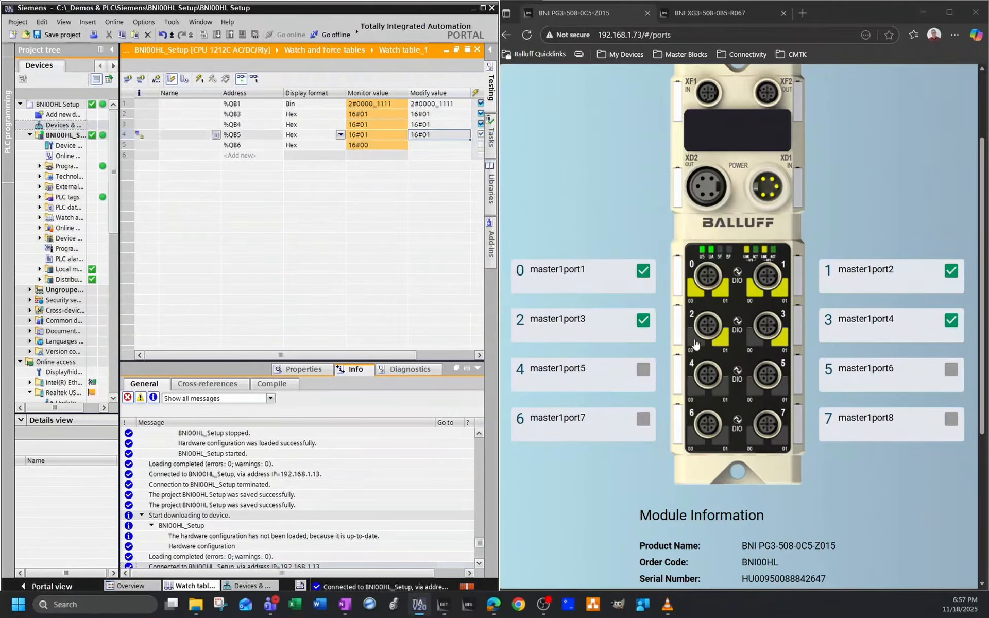
{"action": "right_click", "coordinate": [428, 147]}
{"action": "mouse_move", "coordinate": [452, 150]}
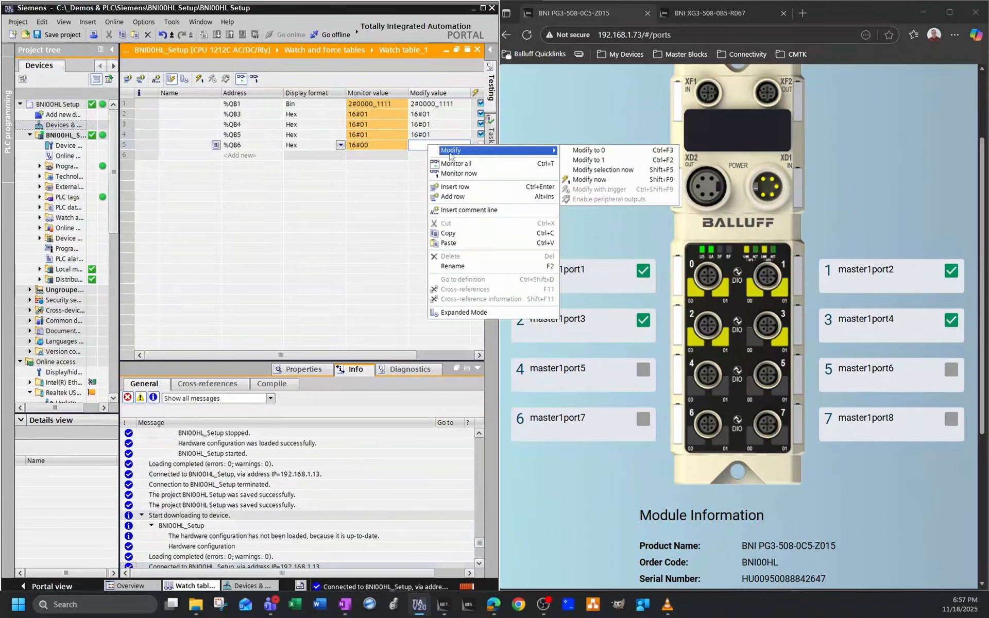
{"action": "left_click", "coordinate": [599, 160]}
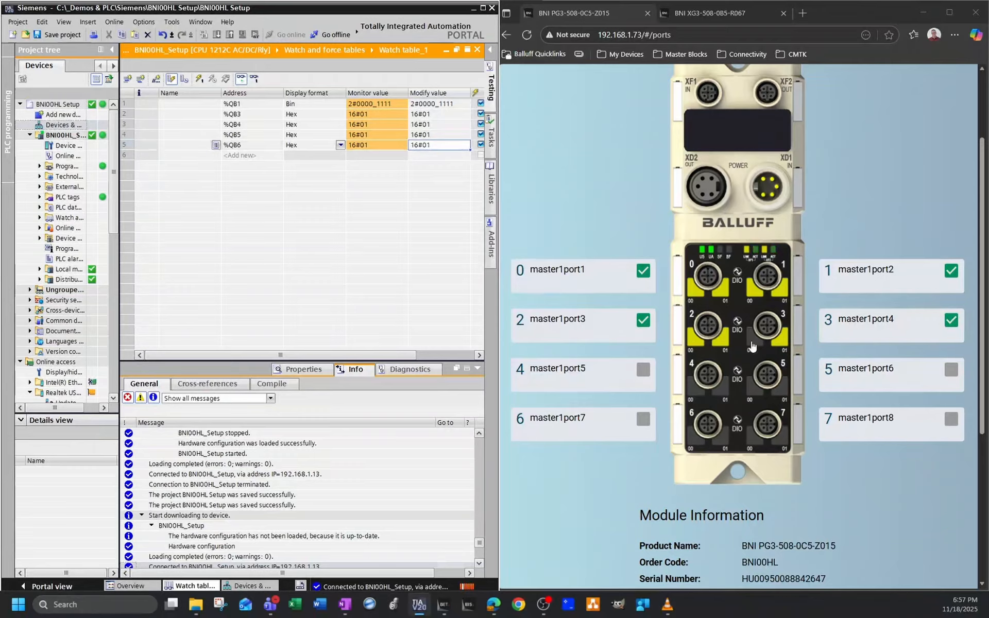